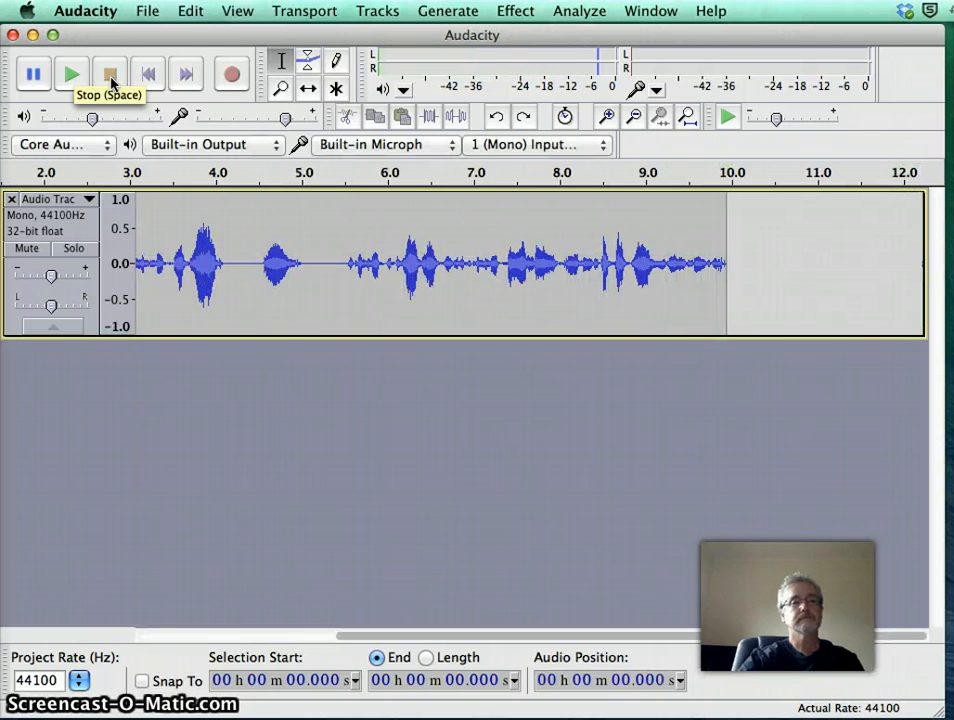
Return playback to the start of the project and remove the existing audio track.
left_click(143, 78)
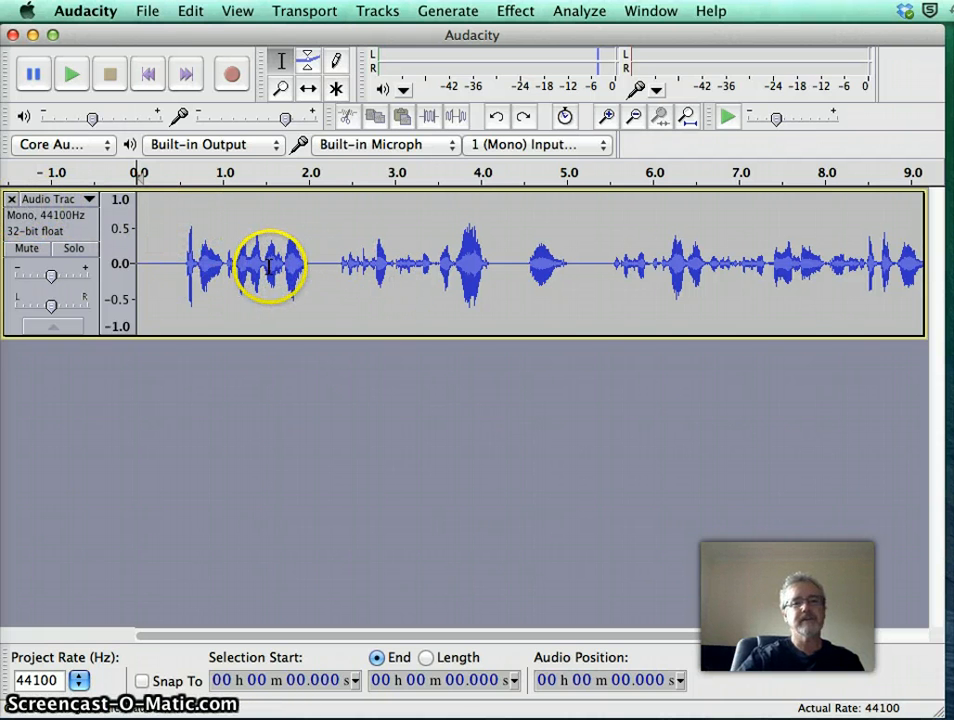
left_click(12, 200)
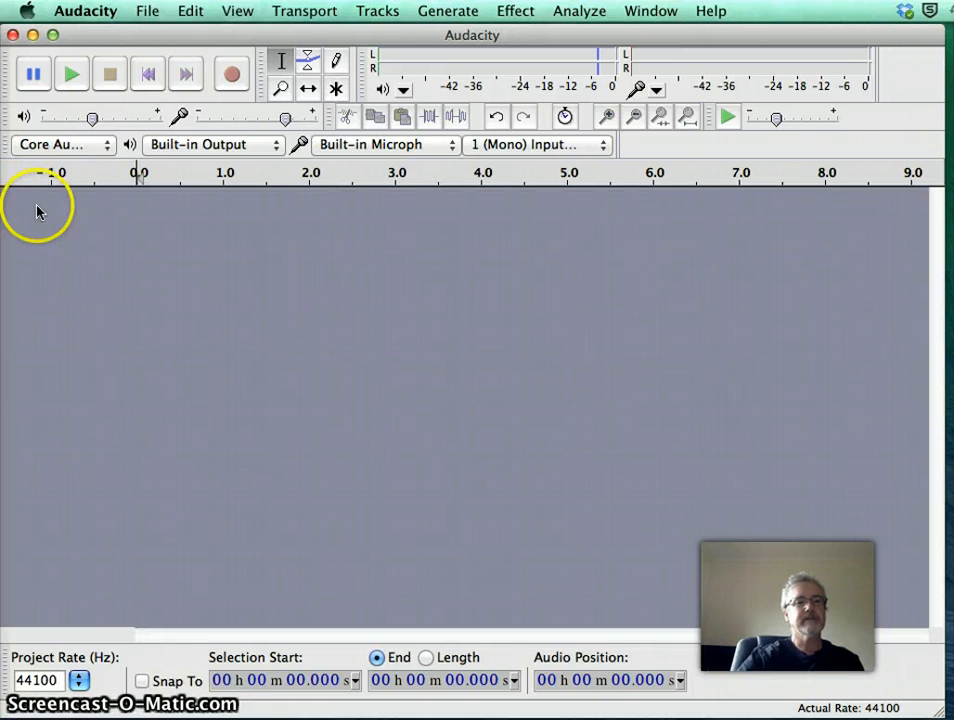
Record a voice clip about 7 seconds long, stop it, and undo the recording.
left_click(233, 77)
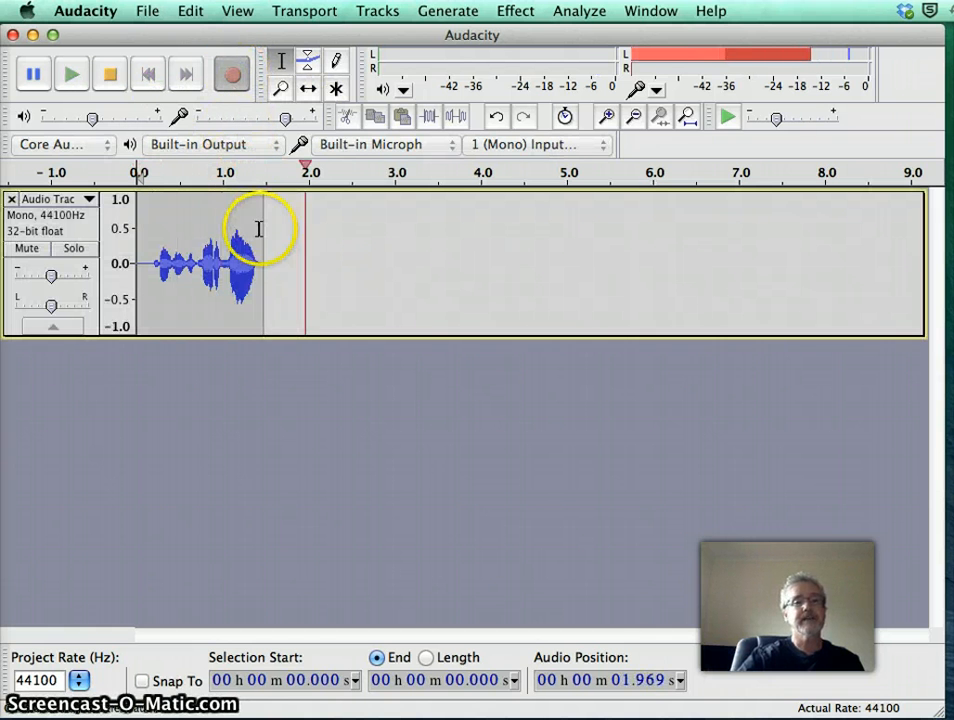
left_click(110, 78)
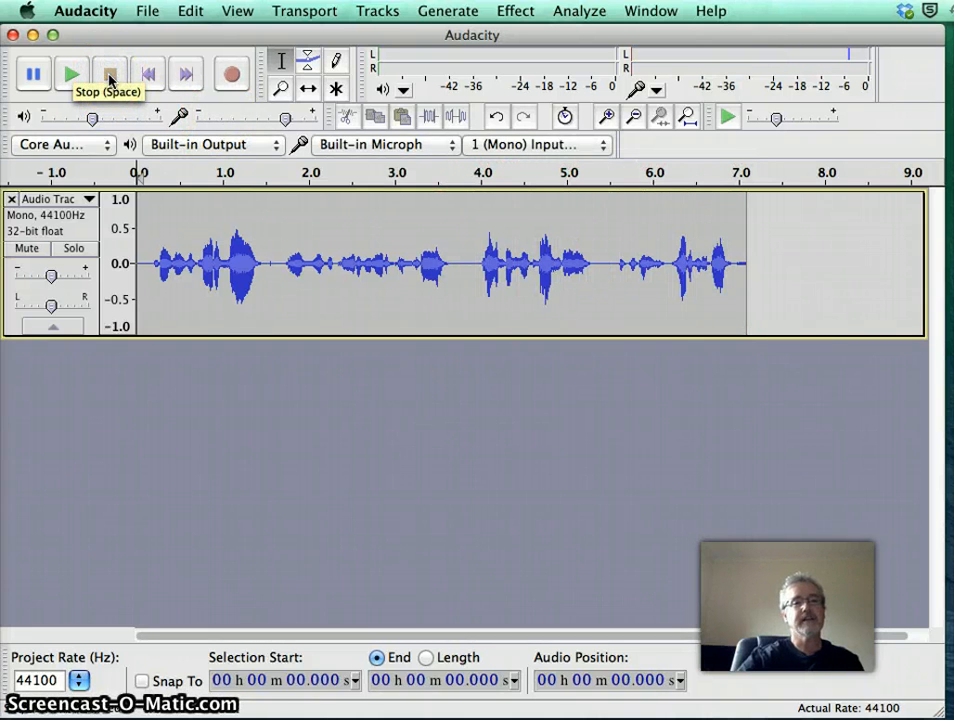
left_click(189, 11)
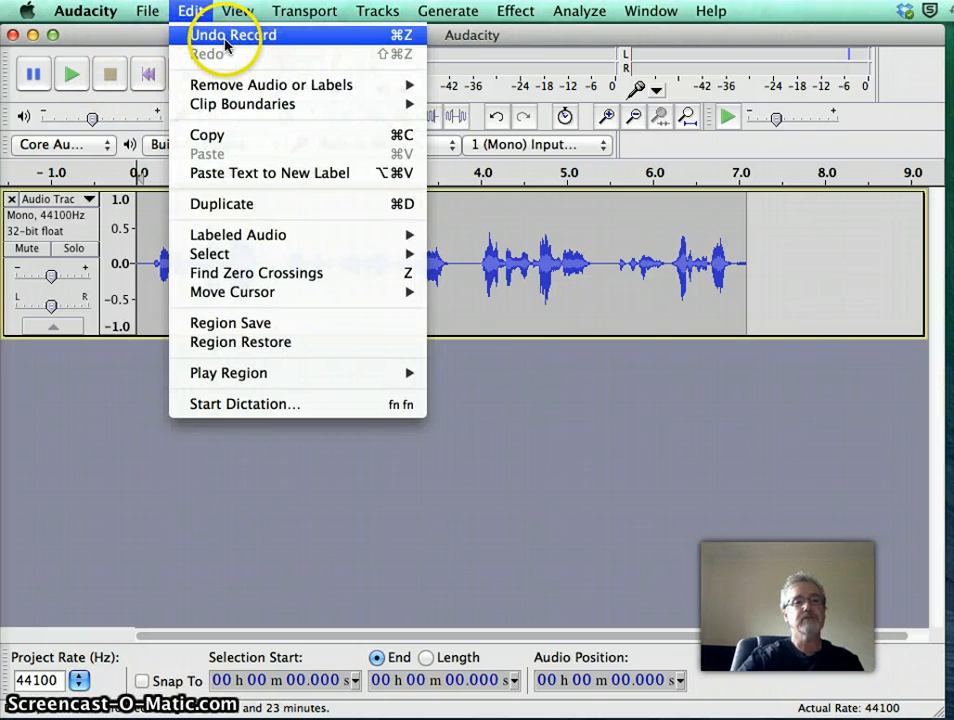
left_click(226, 36)
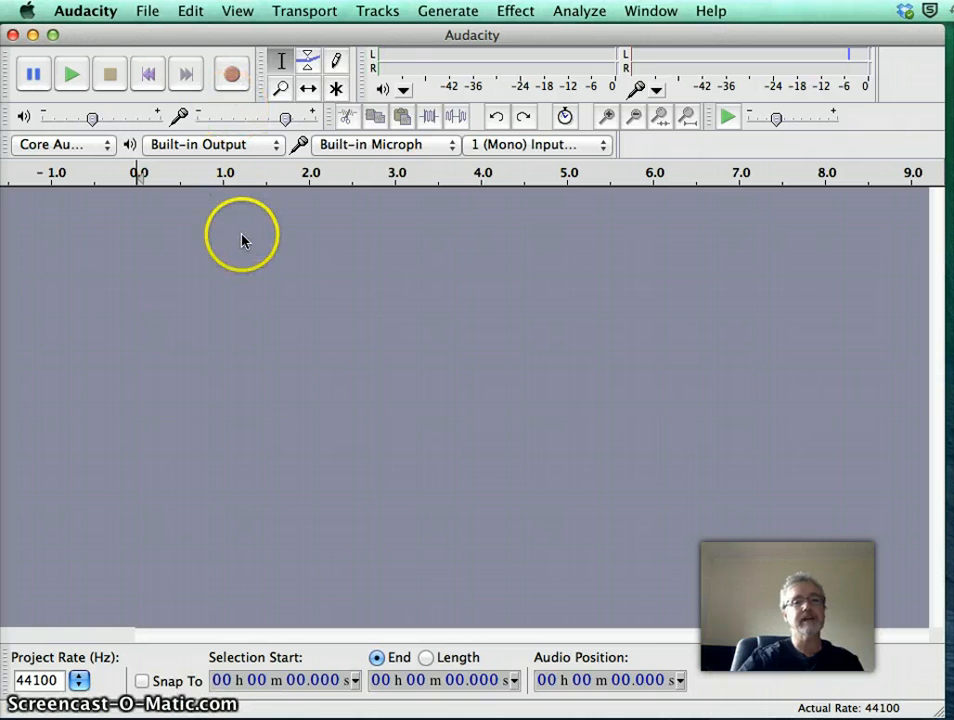
Record a voice clip of about 9 seconds, pausing and resuming it partway, and pause again before stopping.
left_click(232, 74)
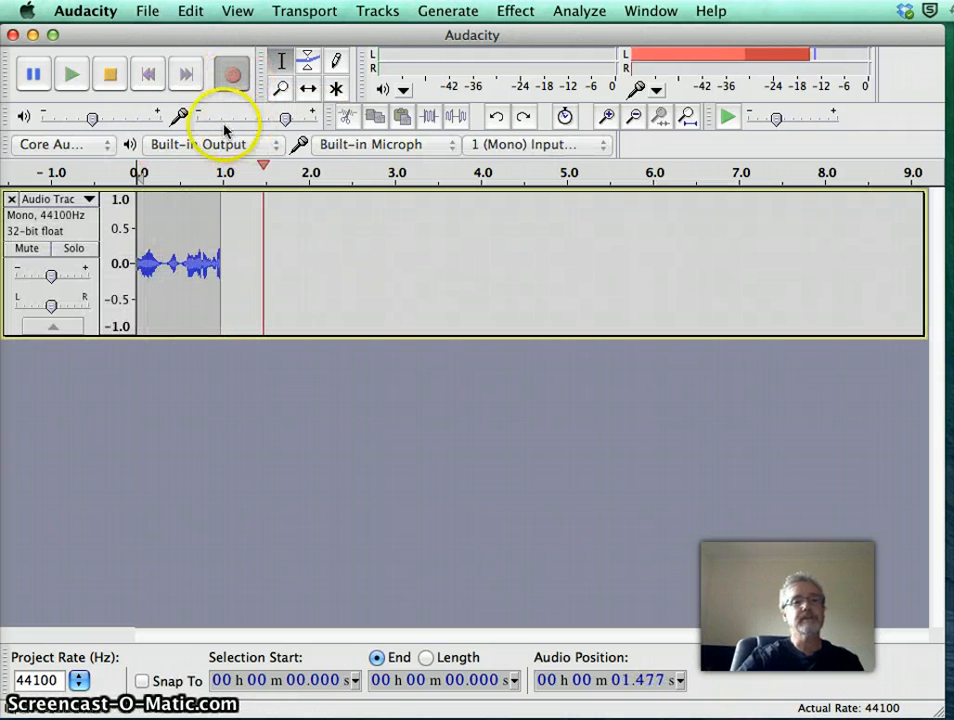
left_click(31, 78)
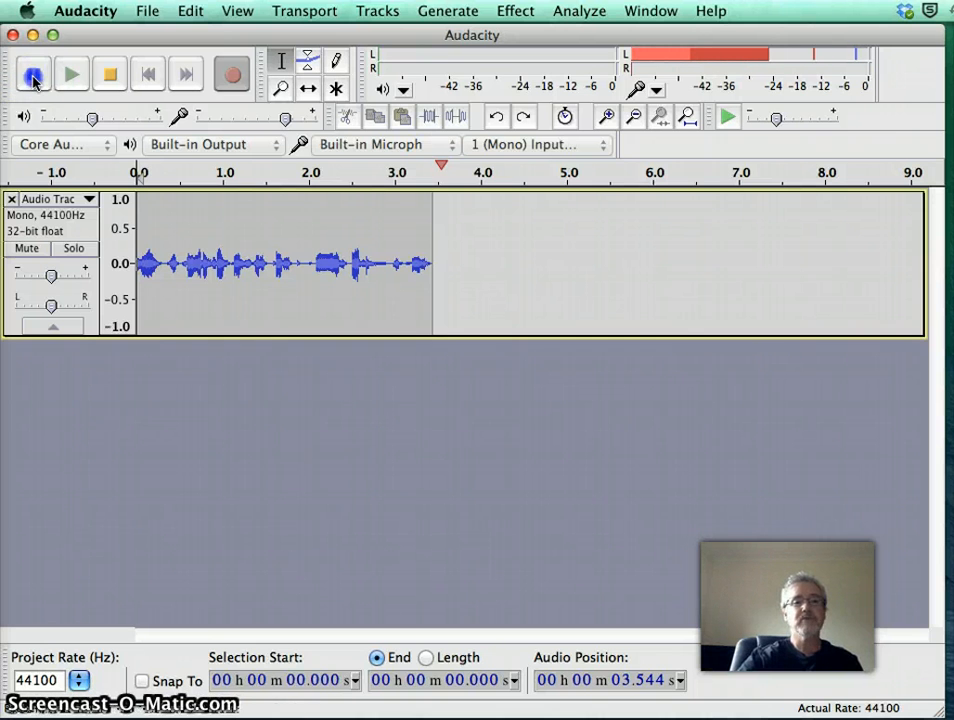
left_click(33, 78)
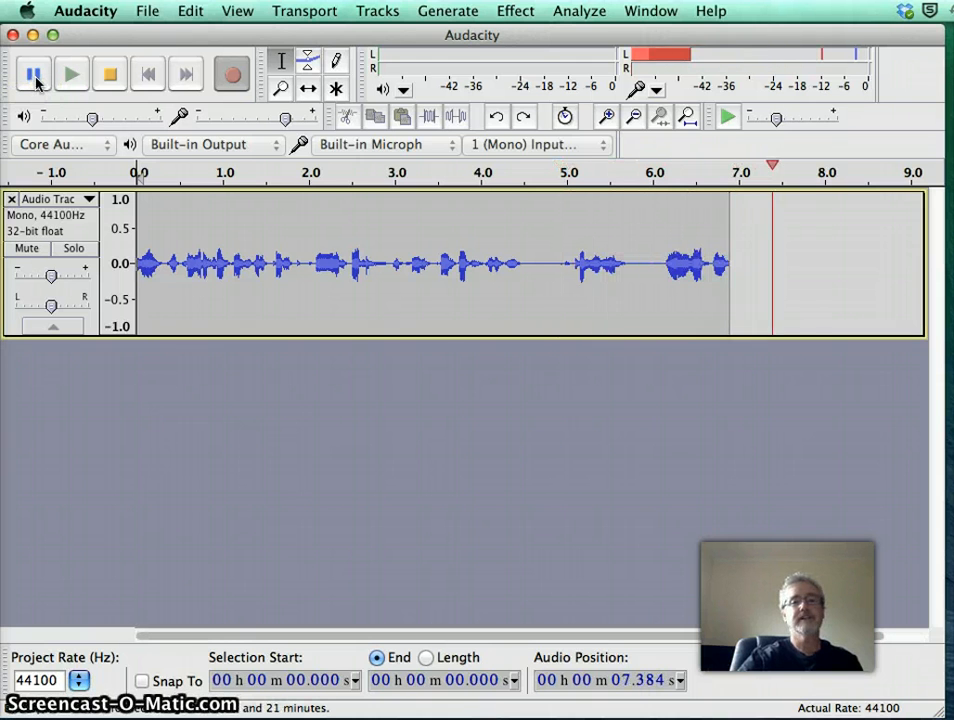
left_click(35, 78)
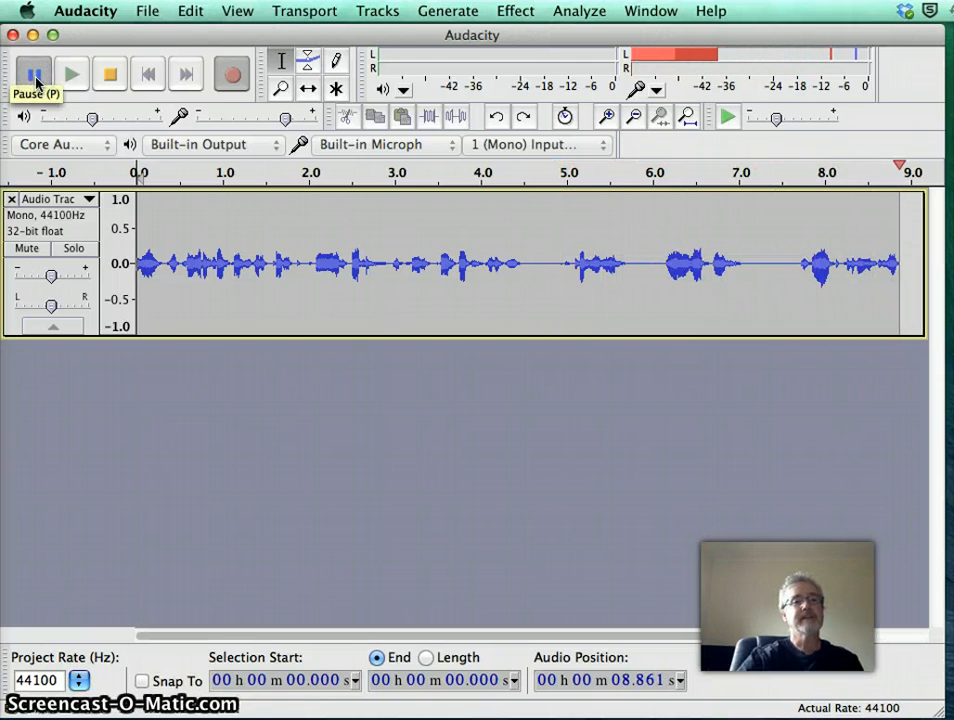
left_click(108, 77)
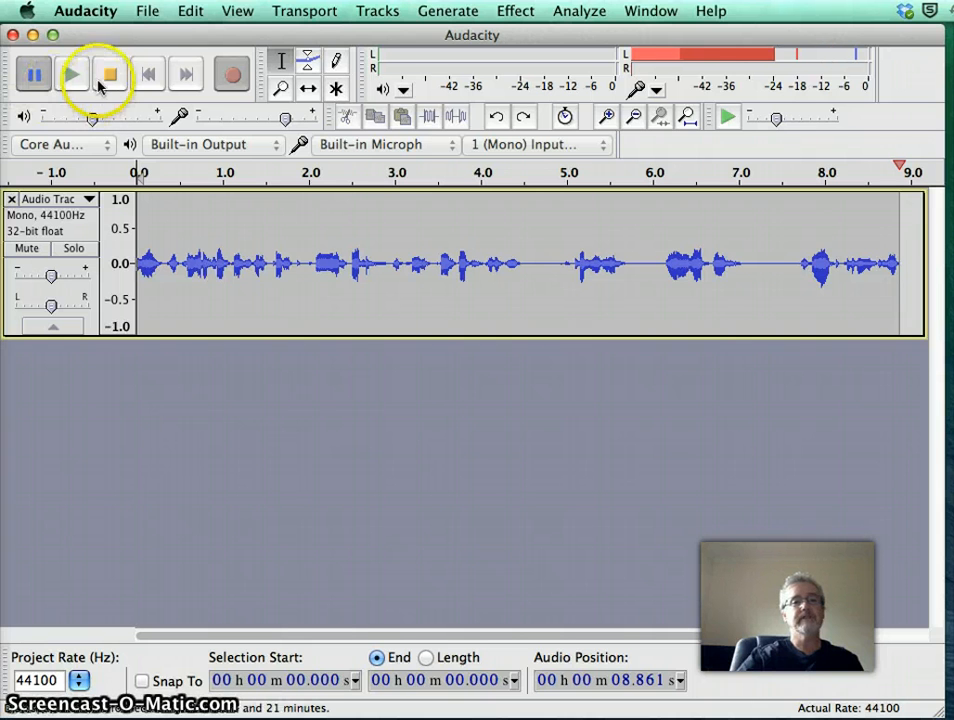
left_click(108, 77)
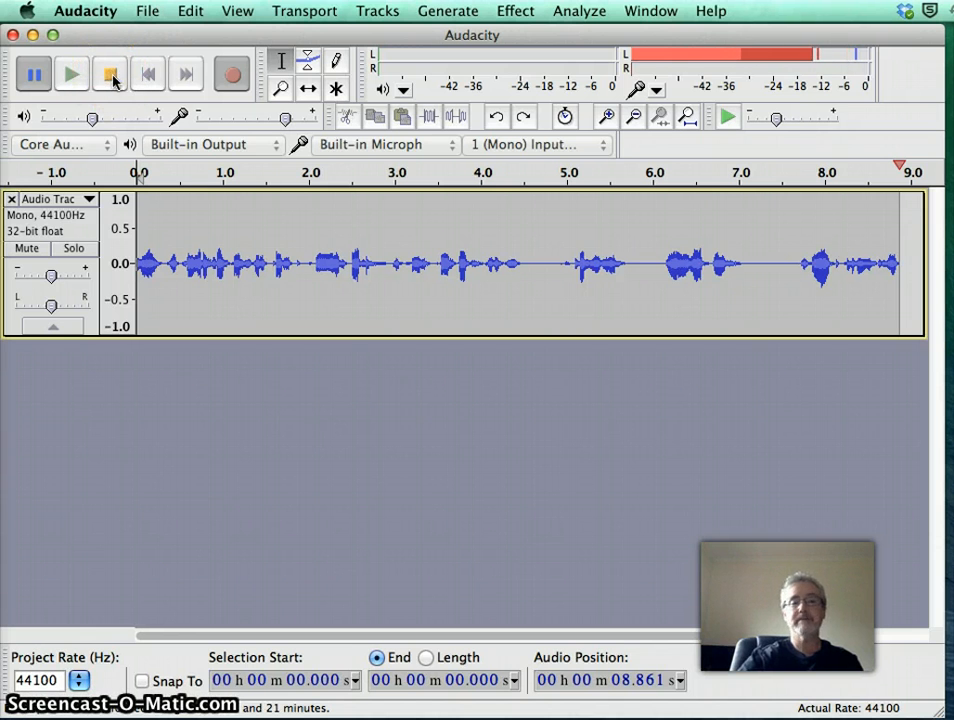
Record about 3 seconds onto a second track while the first one plays, and undo that recording.
left_click(231, 75)
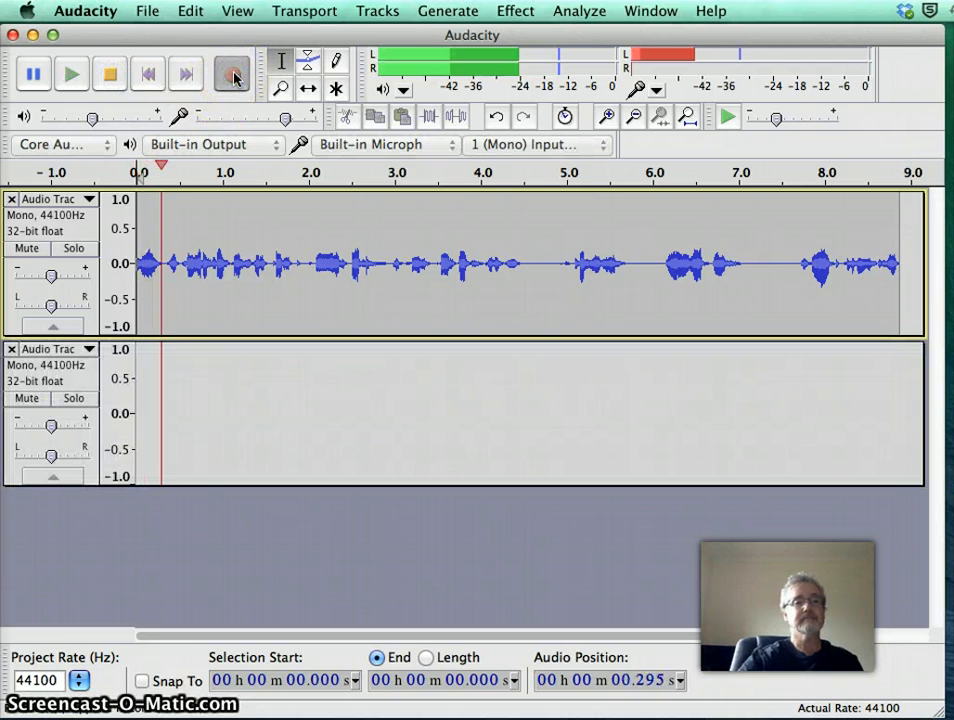
left_click(125, 85)
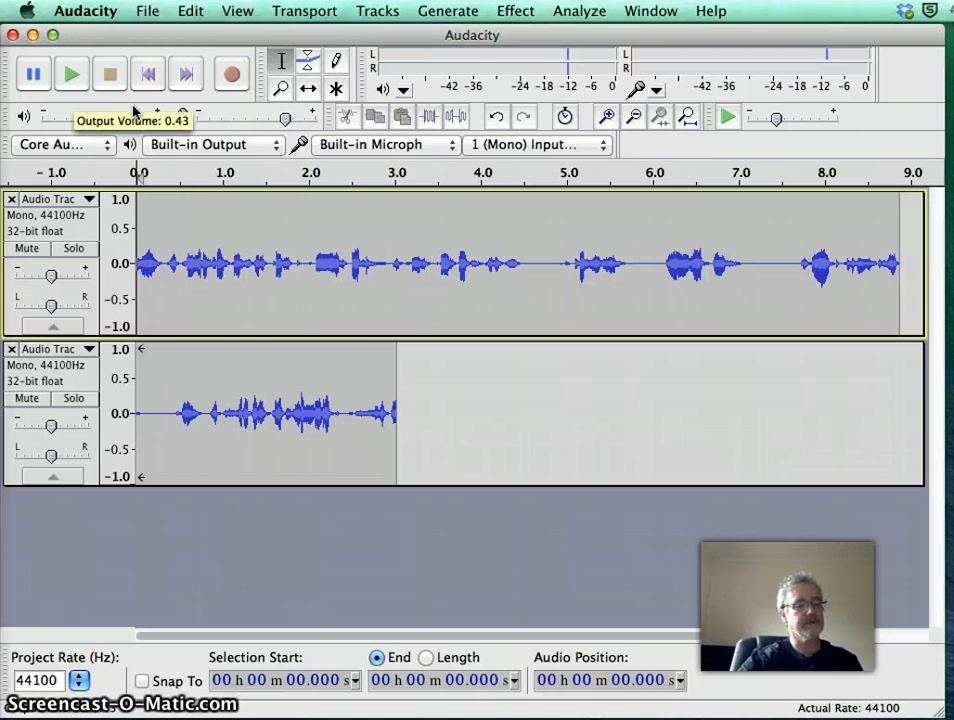
left_click(186, 12)
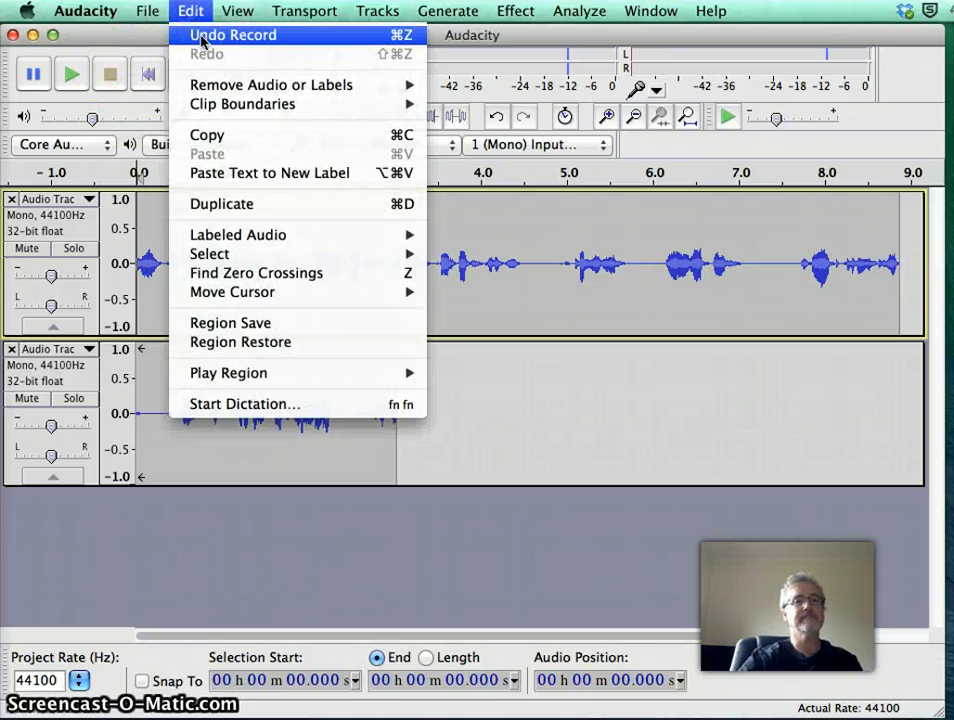
left_click(202, 37)
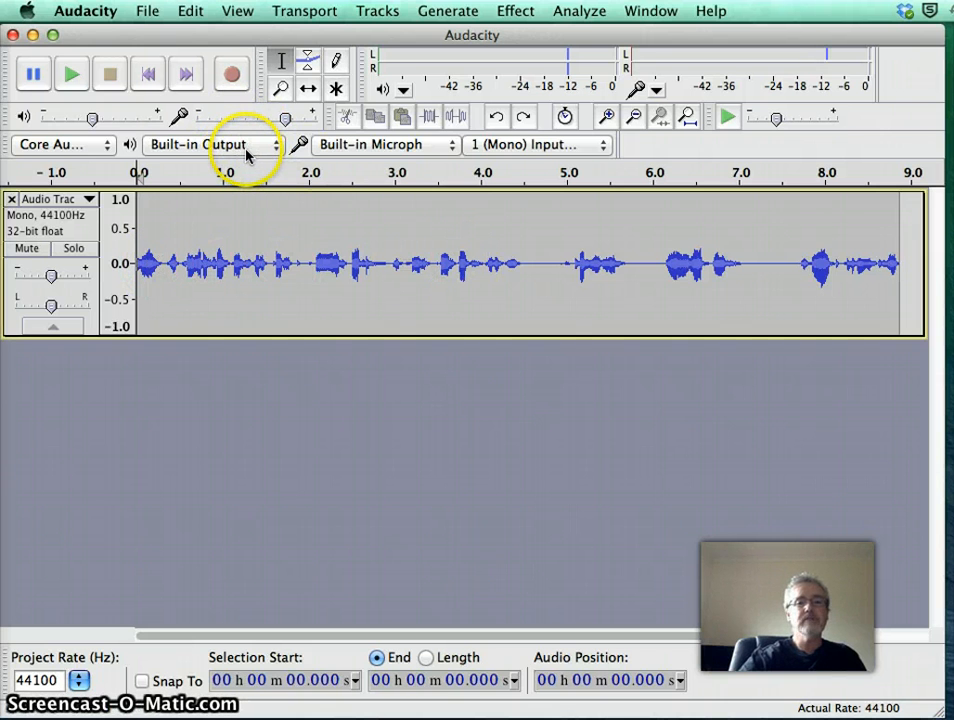
Remove the track and record a new clip with the input volume raised to maximum, pausing at about 8 seconds.
left_click(11, 198)
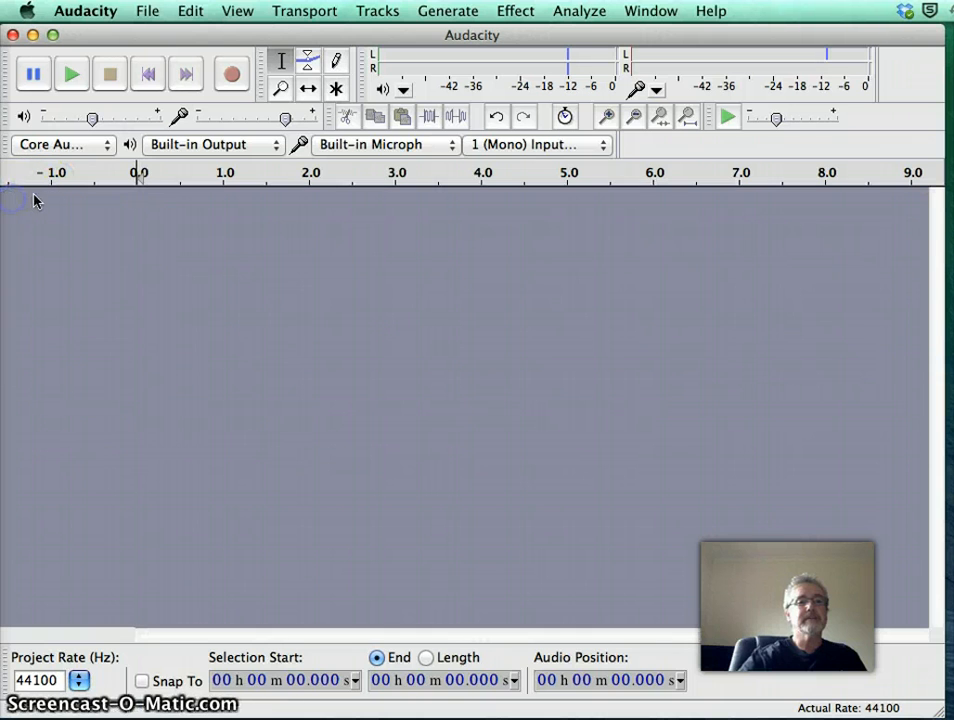
left_click(231, 76)
left_click_drag(286, 121, 319, 121)
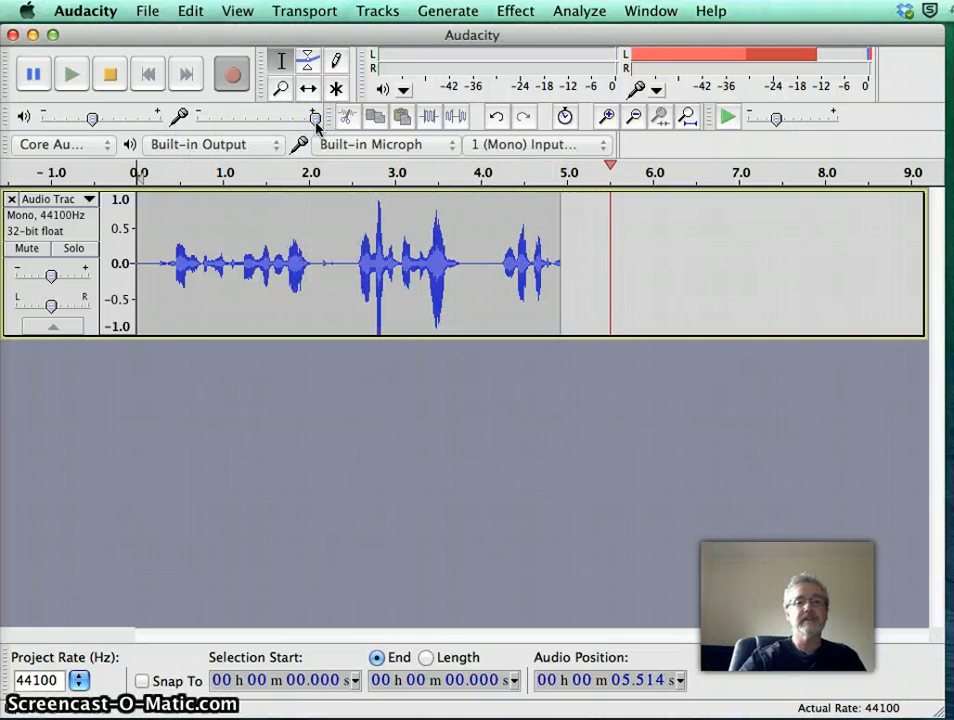
left_click(113, 77)
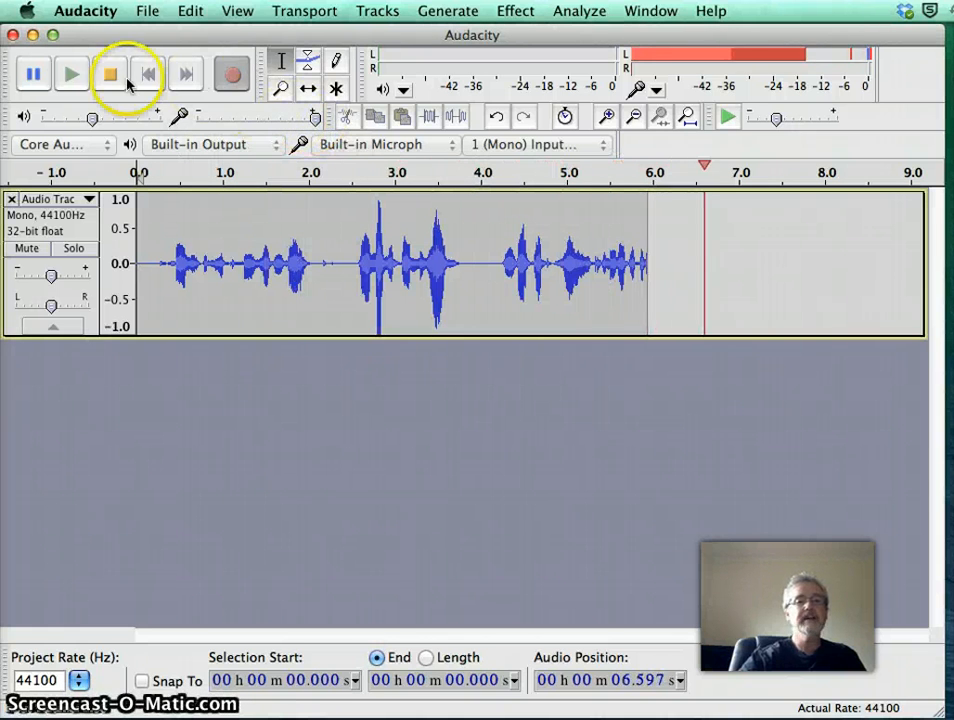
left_click(33, 74)
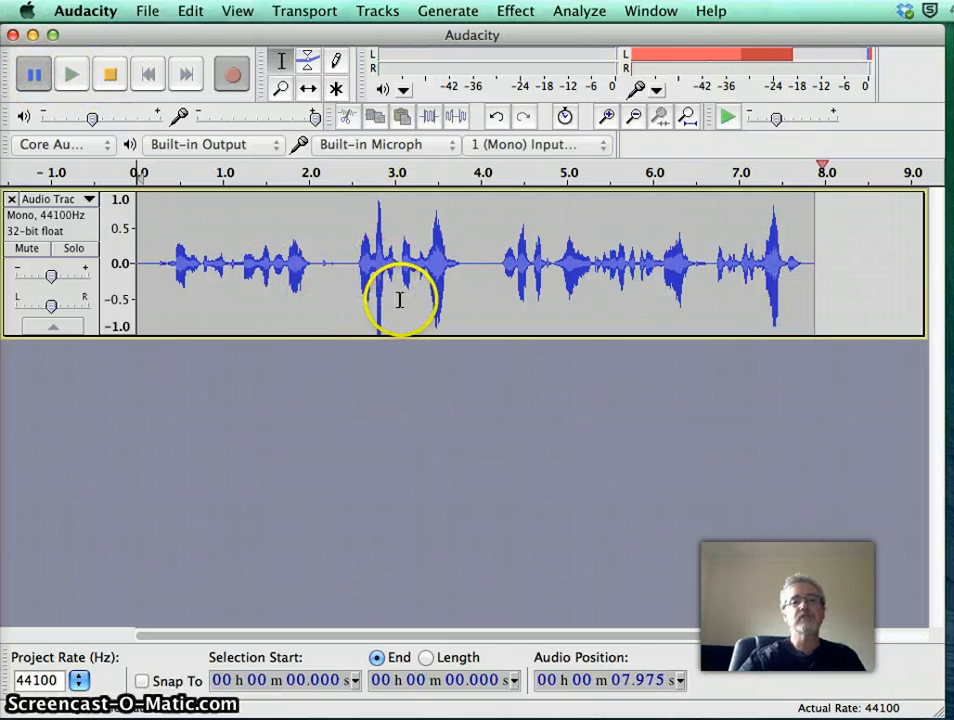
Lower the microphone input volume to roughly three quarters, stop the paused recording, and remove its track.
left_click(315, 120)
left_click_drag(295, 120, 291, 118)
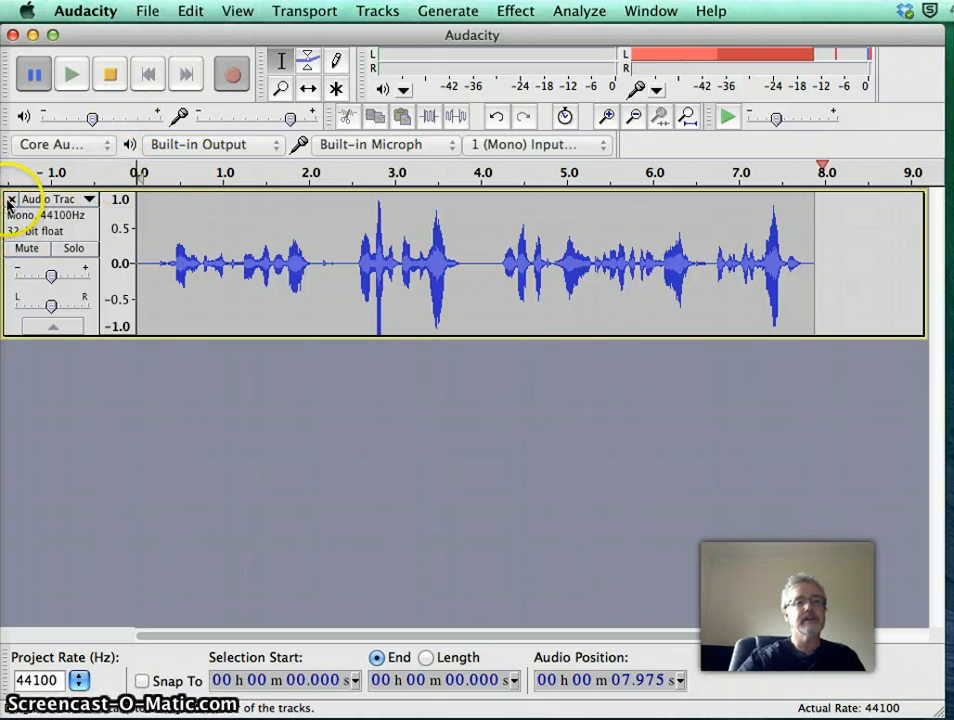
left_click(112, 78)
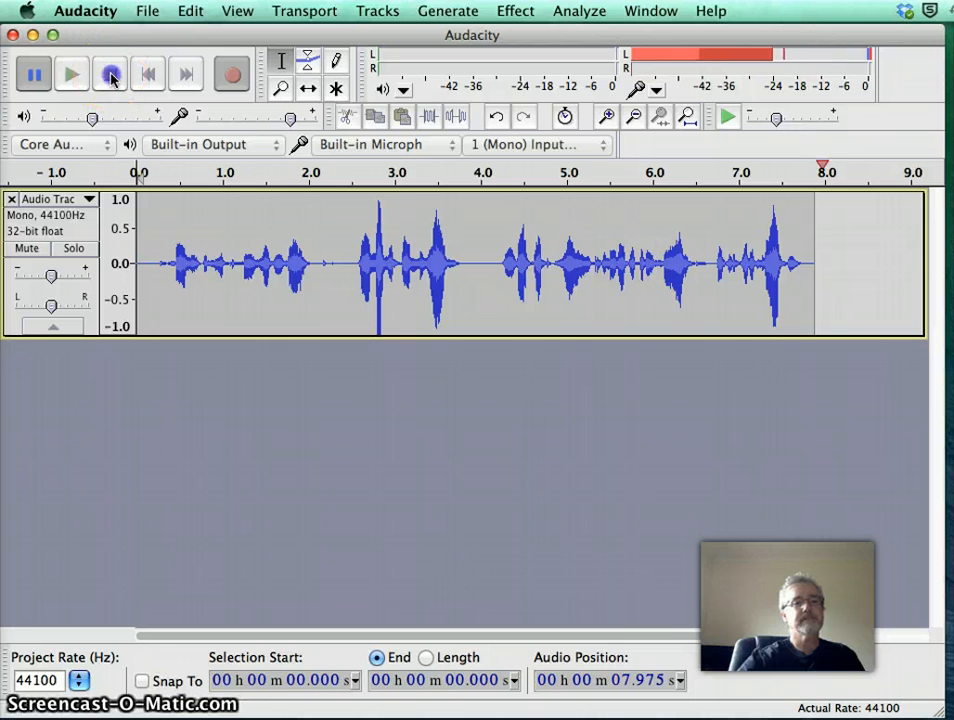
left_click(9, 199)
Record a test clip of about 10 seconds at the reduced input volume, stop it, and remove the track.
left_click(226, 78)
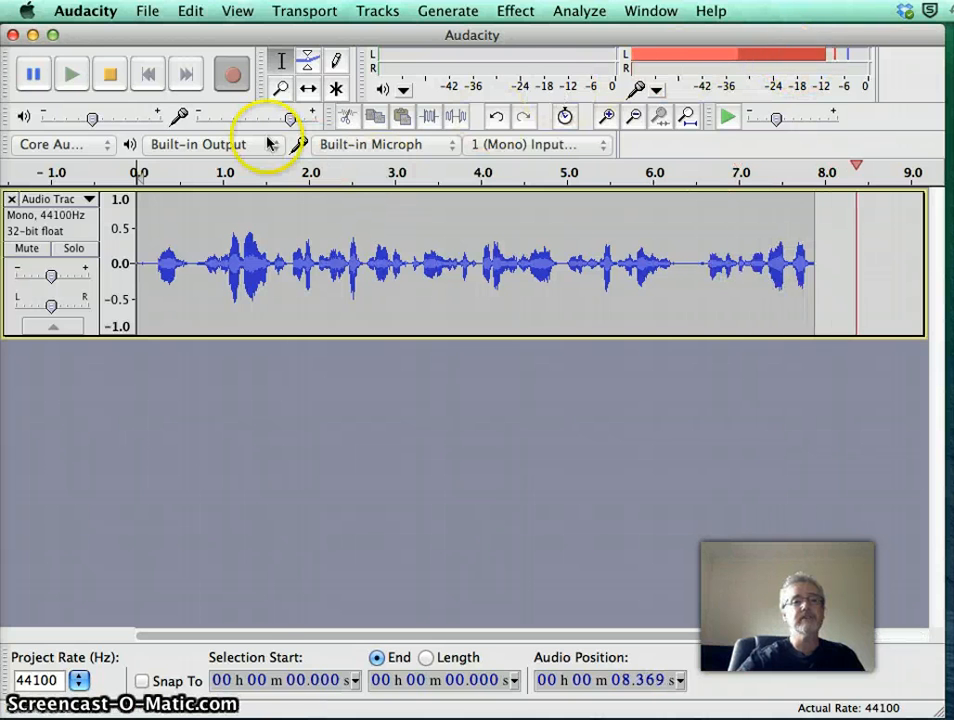
left_click(110, 74)
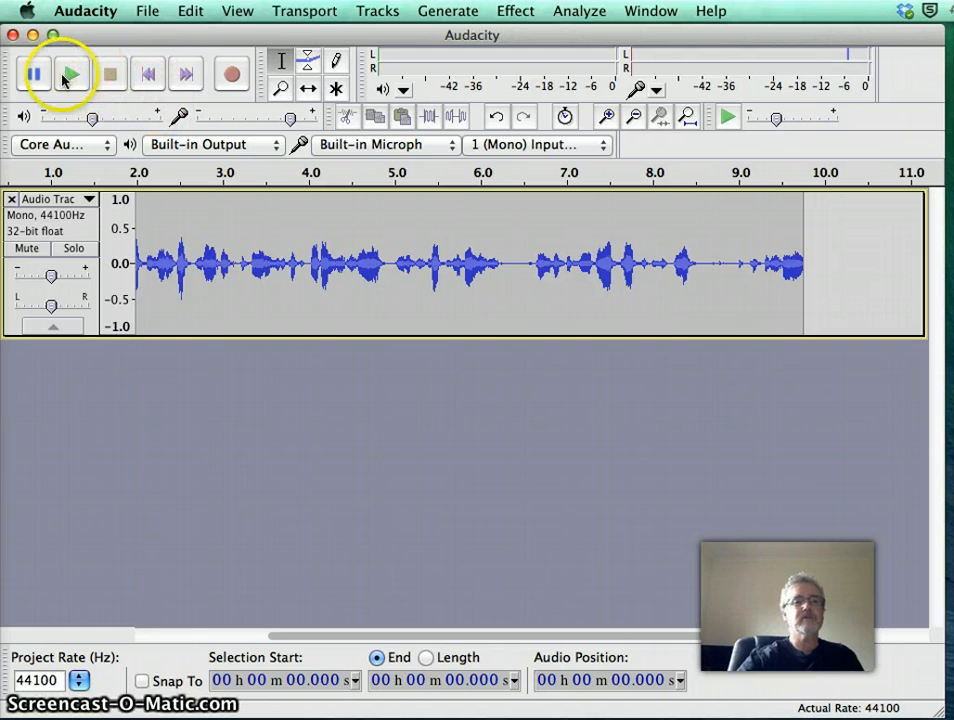
left_click(12, 200)
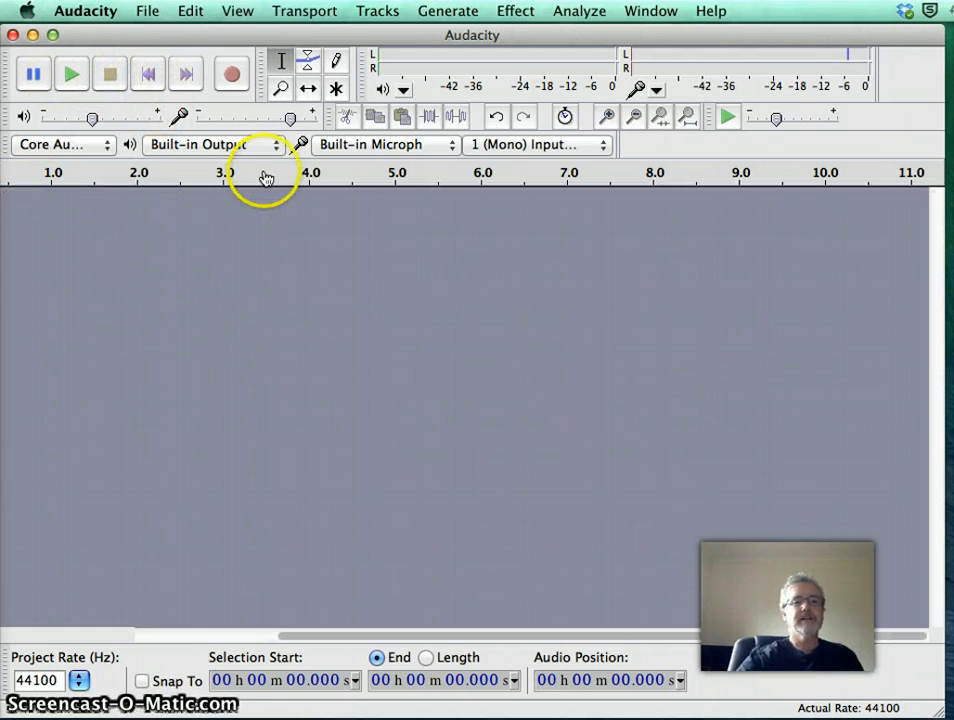
Record a new voice clip about 9 seconds long with silence before and after the speech.
left_click(234, 76)
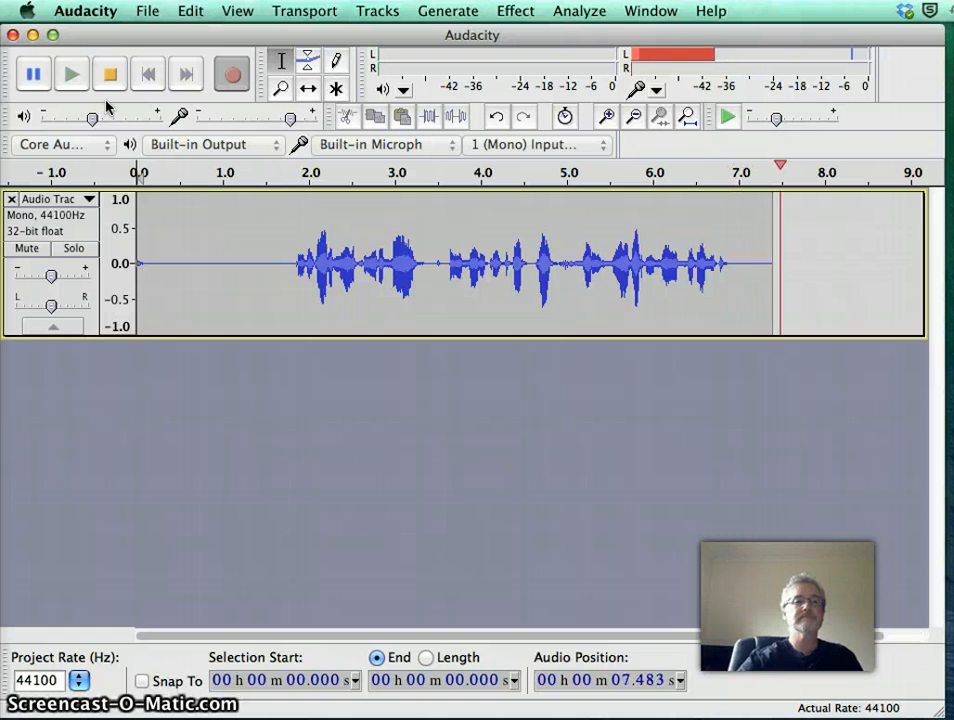
left_click(110, 74)
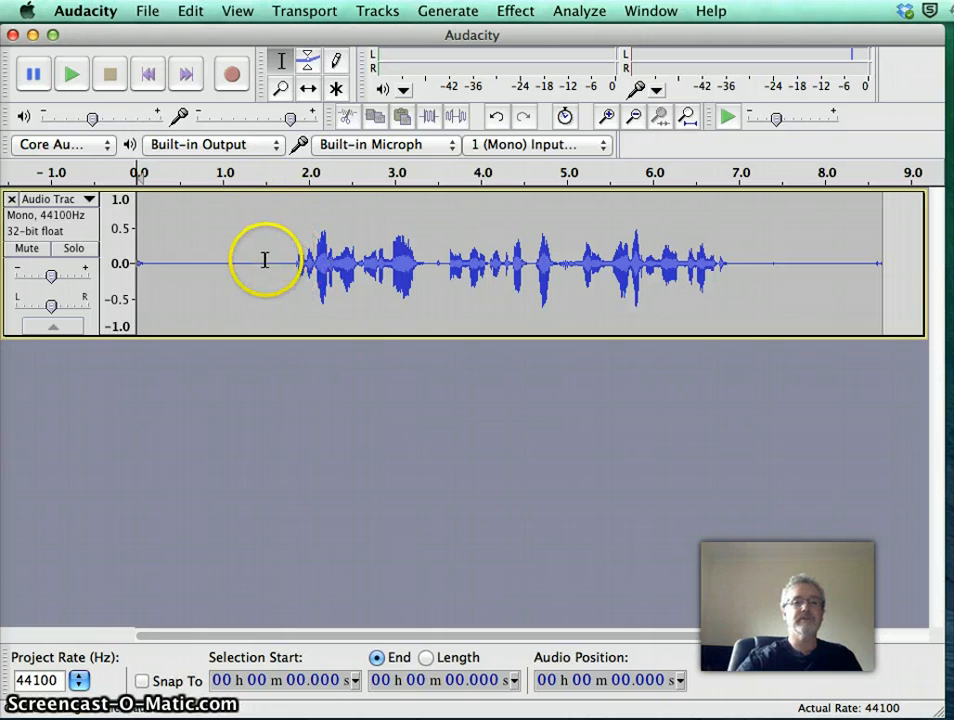
Cut the silence before the speech, 0 to 1.834 s, and the silence after it, 5.062 to 6.896 s.
left_click_drag(293, 261, 128, 272)
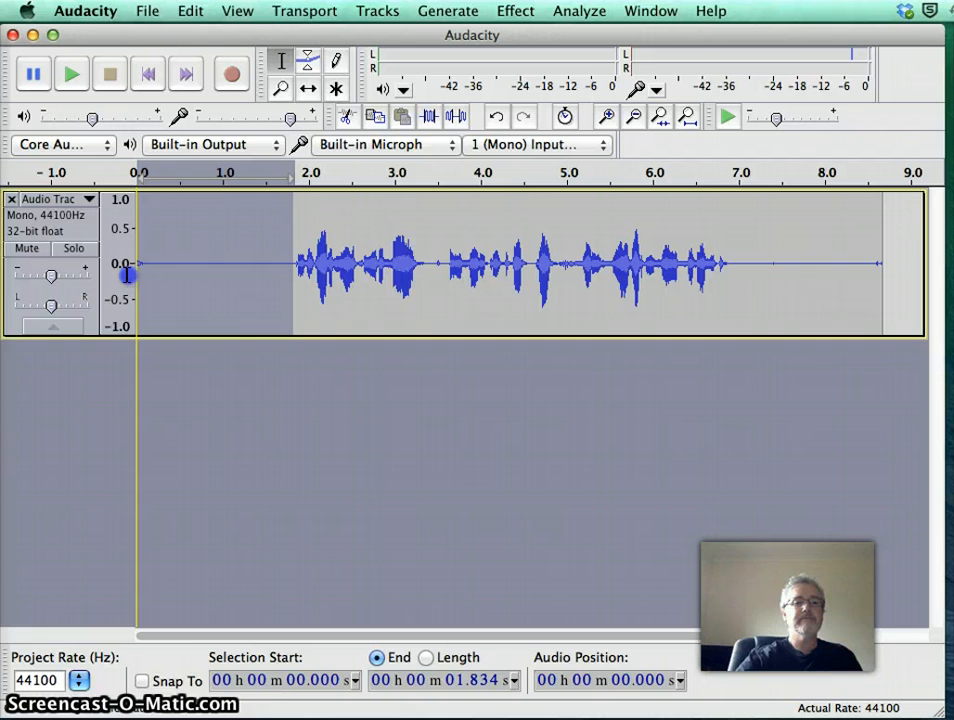
left_click(346, 118)
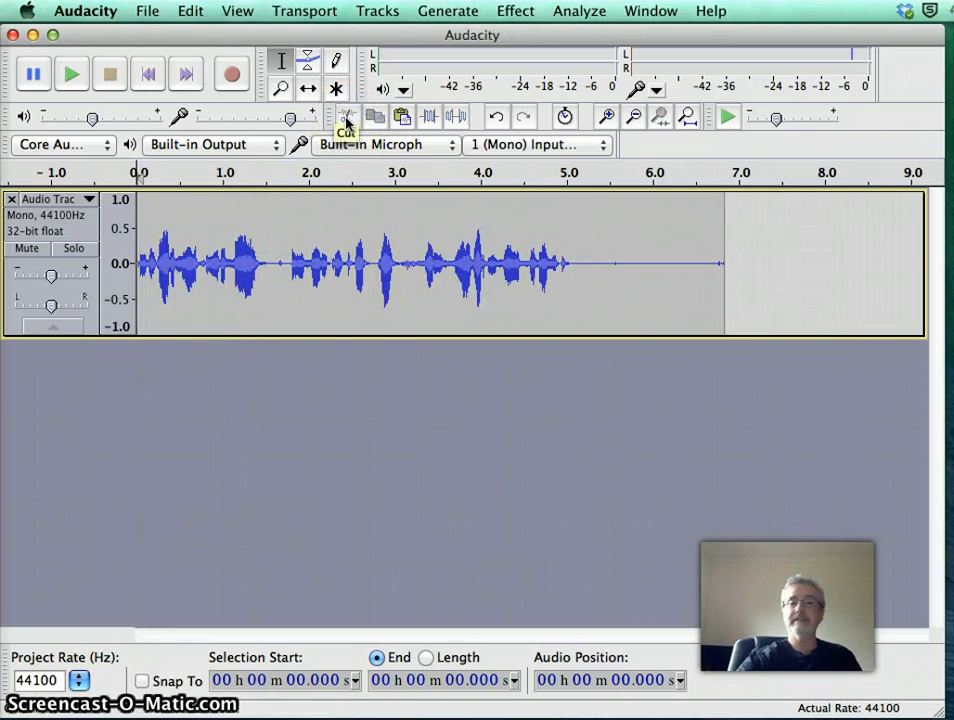
left_click_drag(572, 264, 730, 270)
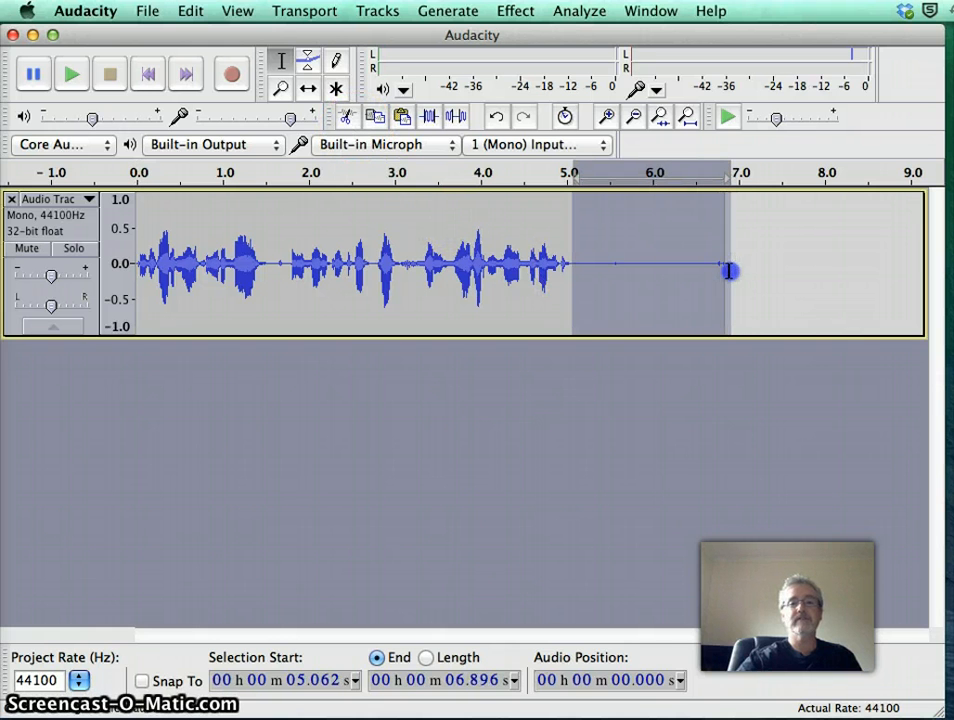
left_click(347, 119)
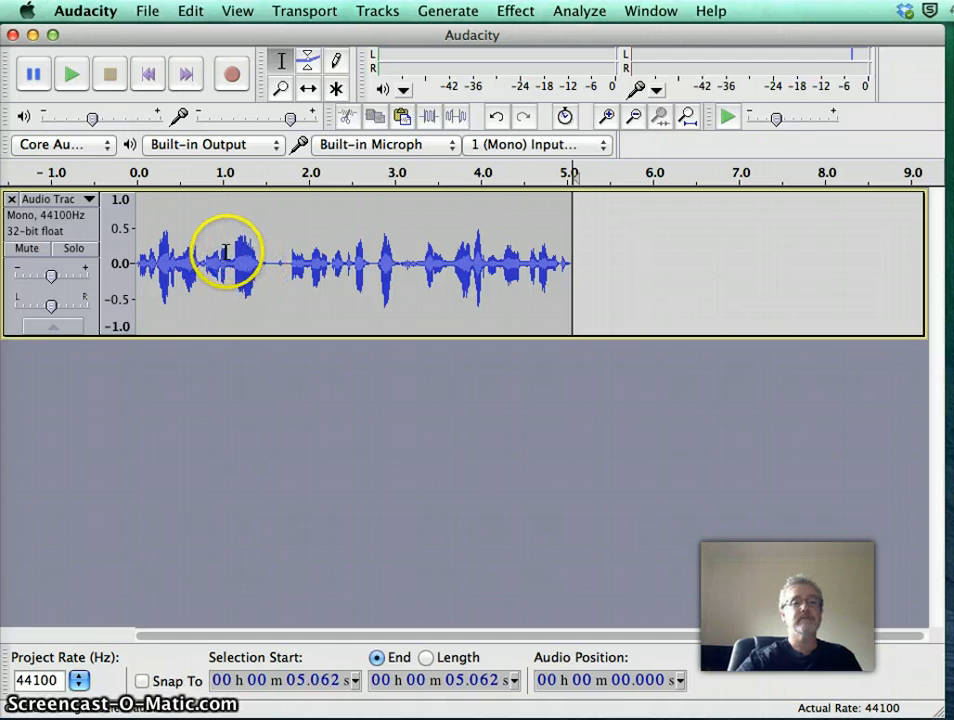
Cut the segment from 1.045 to 1.498 s and paste it near the clip's end at 4.563 s.
left_click_drag(230, 262, 264, 261)
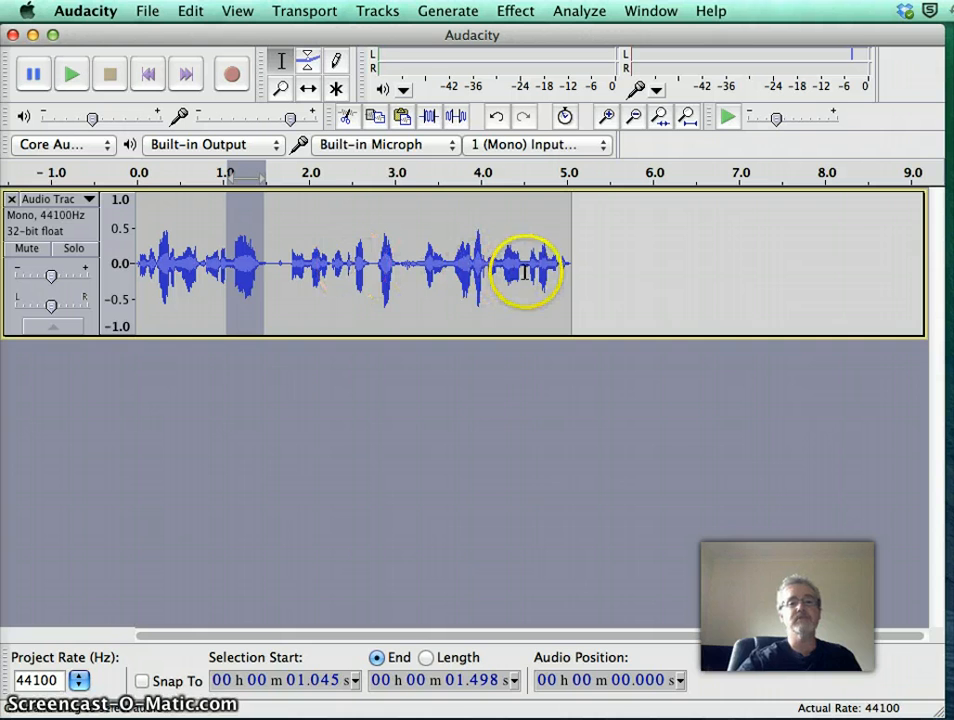
left_click(346, 116)
left_click(550, 292)
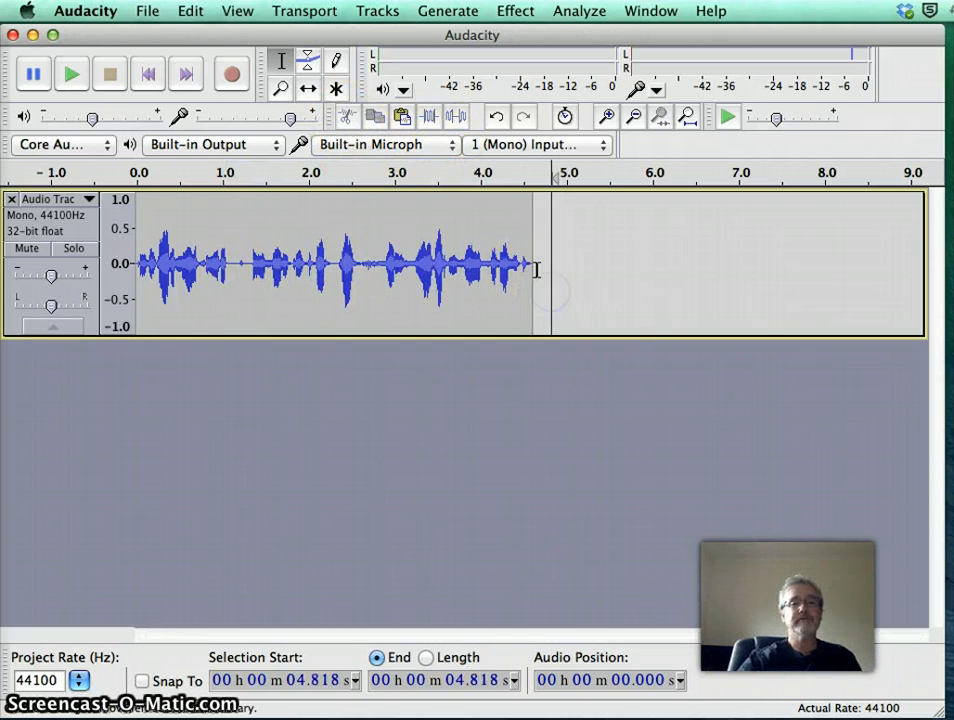
left_click(529, 273)
left_click(401, 117)
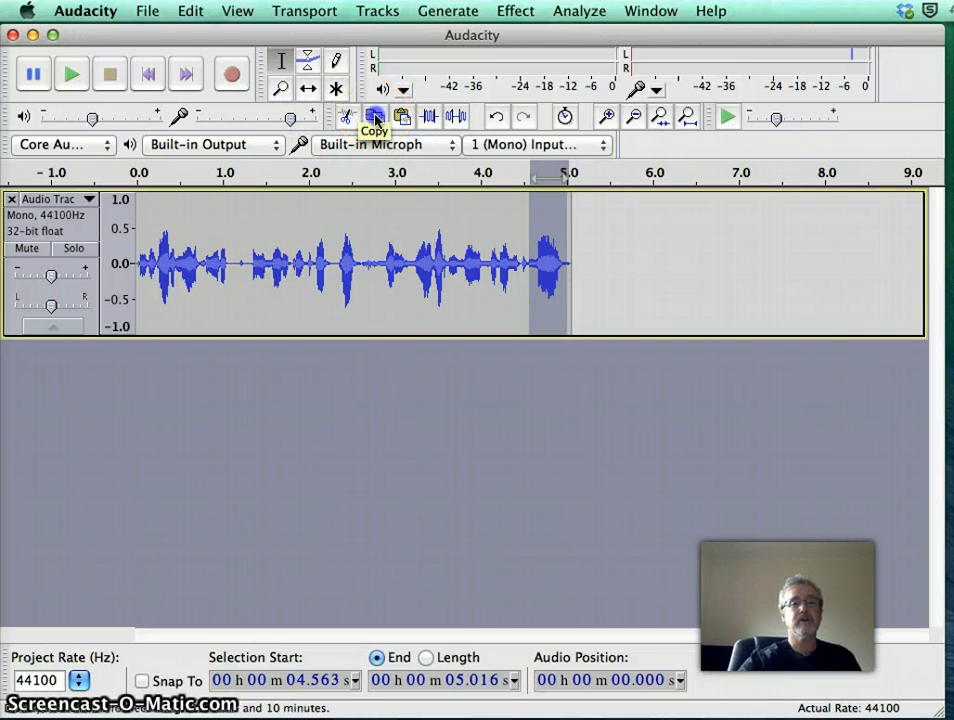
Paste the copied segment three times after the end of the speech, at 5.062, 5.596 and 6.107 s.
left_click(572, 260)
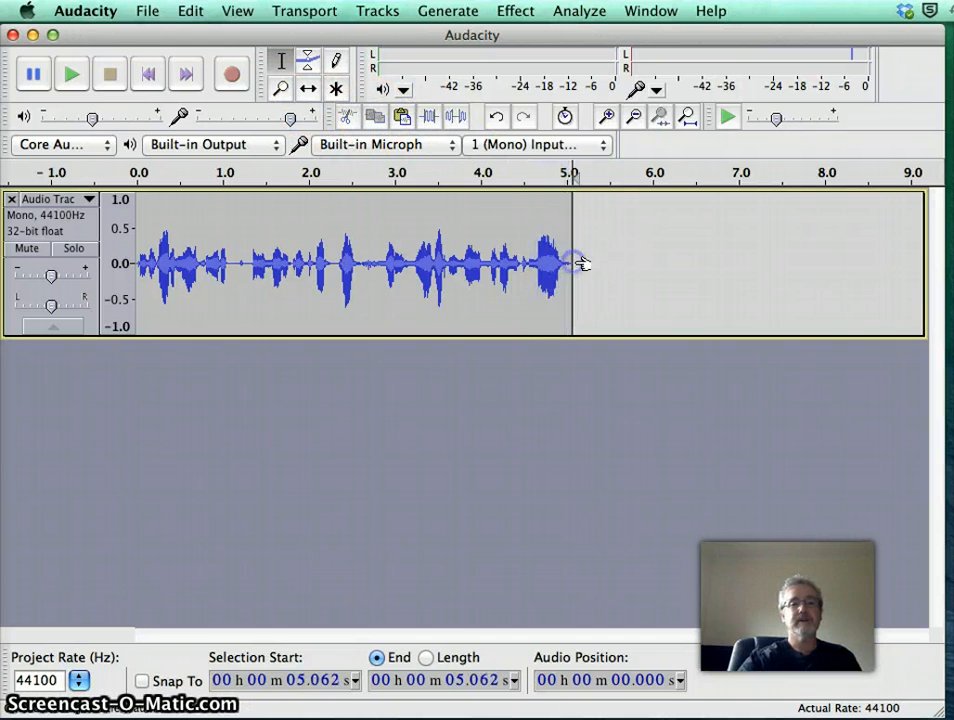
left_click(402, 118)
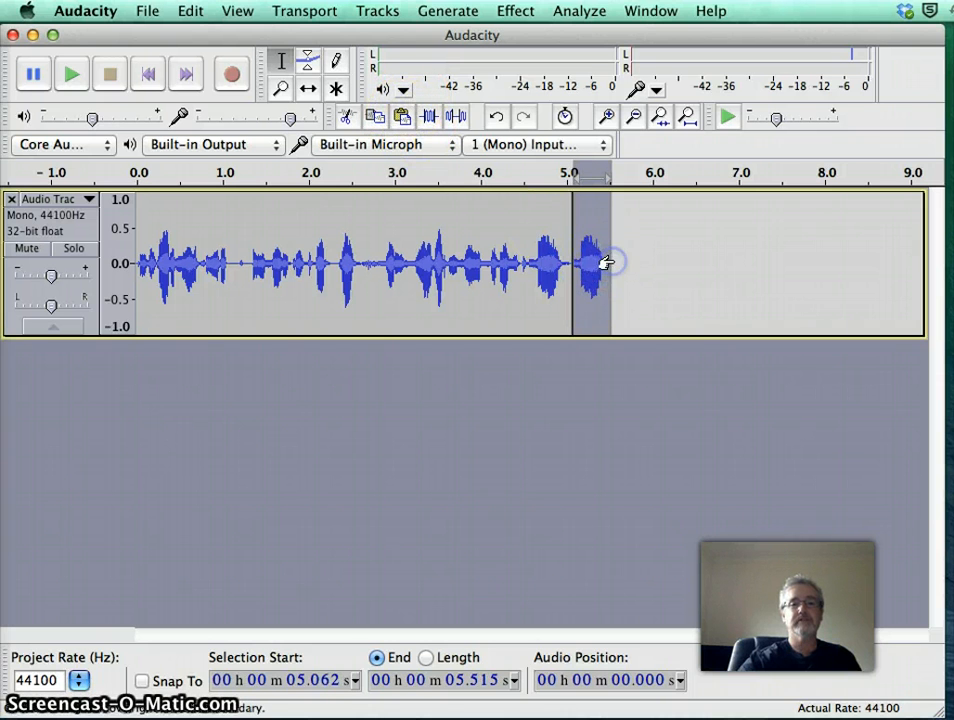
left_click(618, 262)
left_click(403, 118)
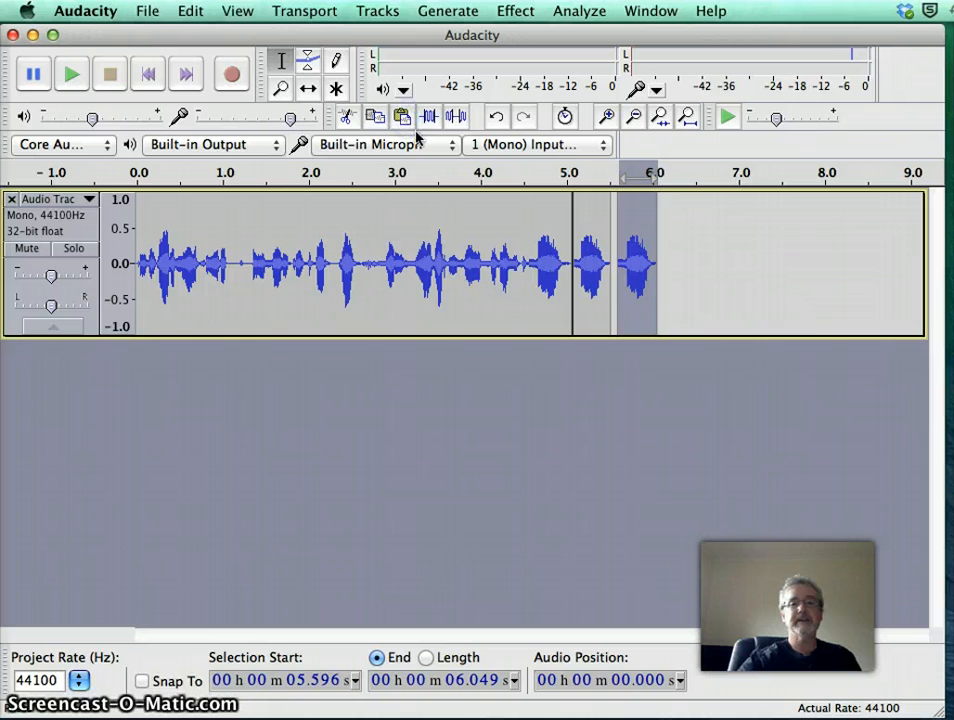
left_click(661, 262)
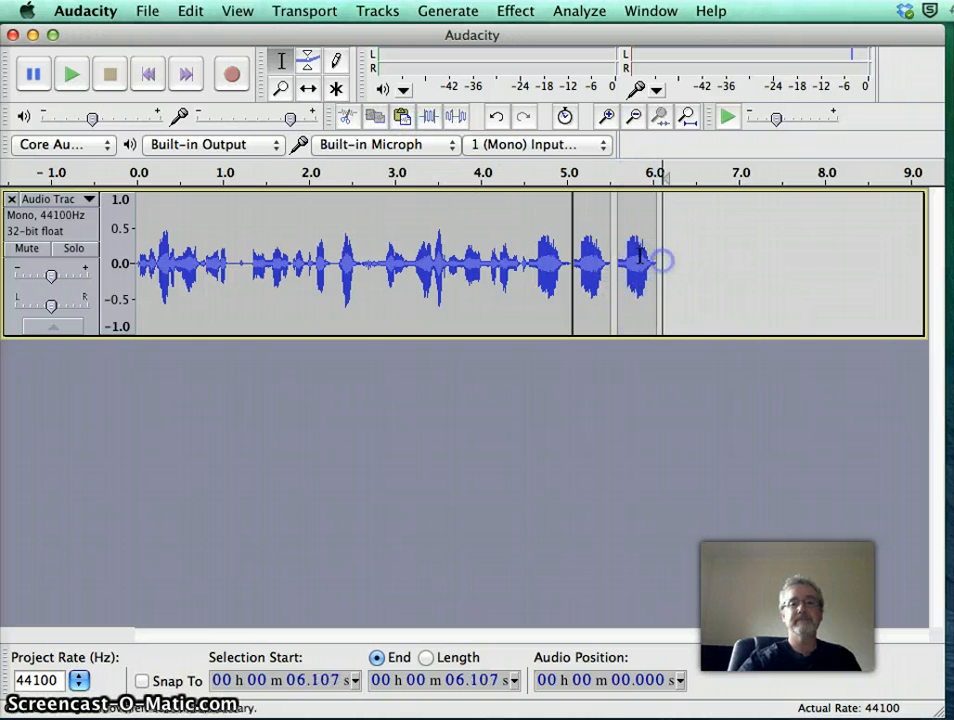
left_click(403, 117)
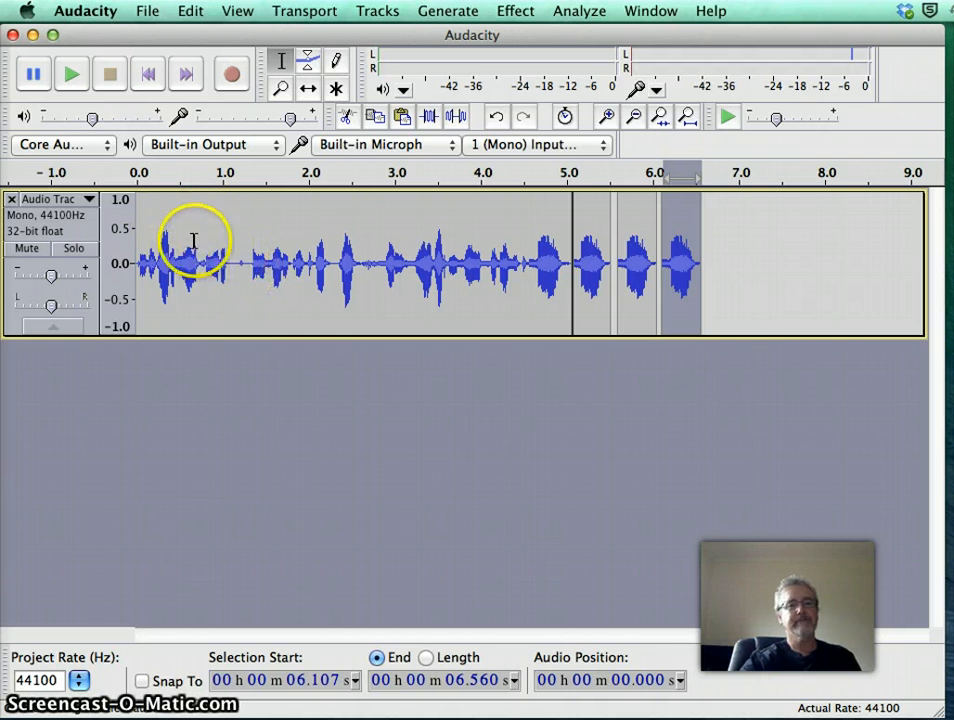
Replace the track with a new voice recording about 5 seconds long.
left_click(12, 200)
left_click(231, 75)
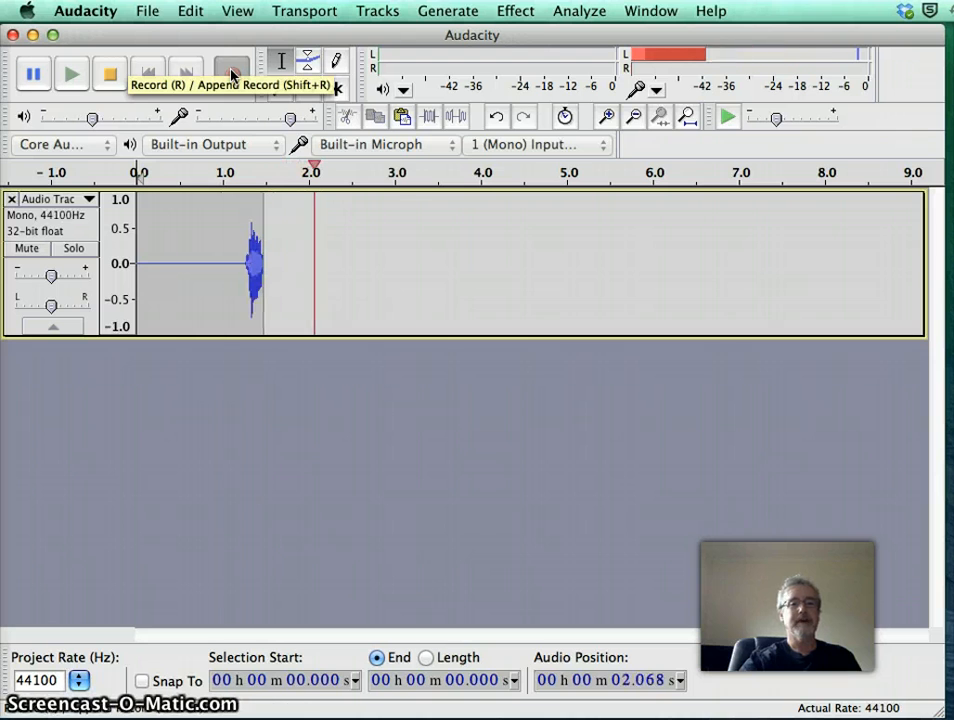
left_click(115, 74)
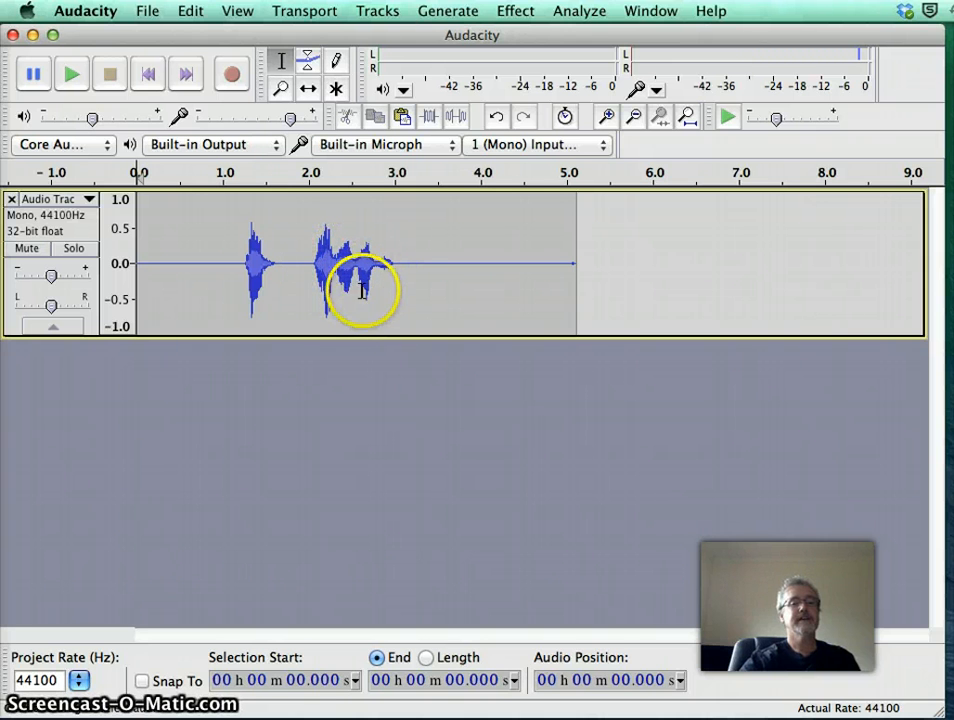
Play back the new recording and cut the silence before the speech, from 0 to 1.115 s.
left_click(79, 80)
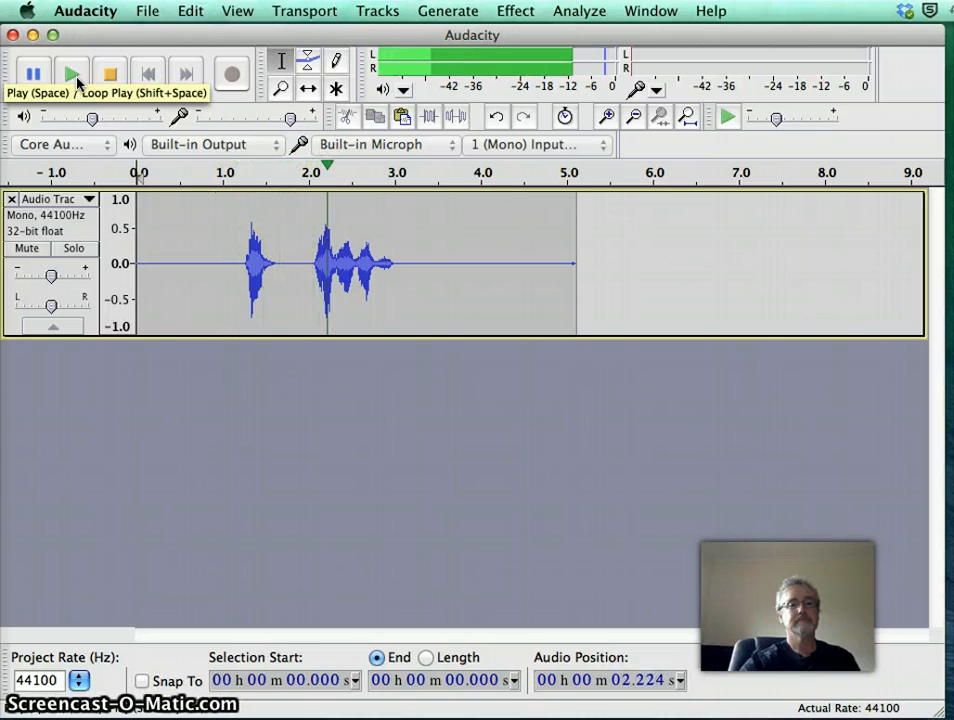
left_click(110, 76)
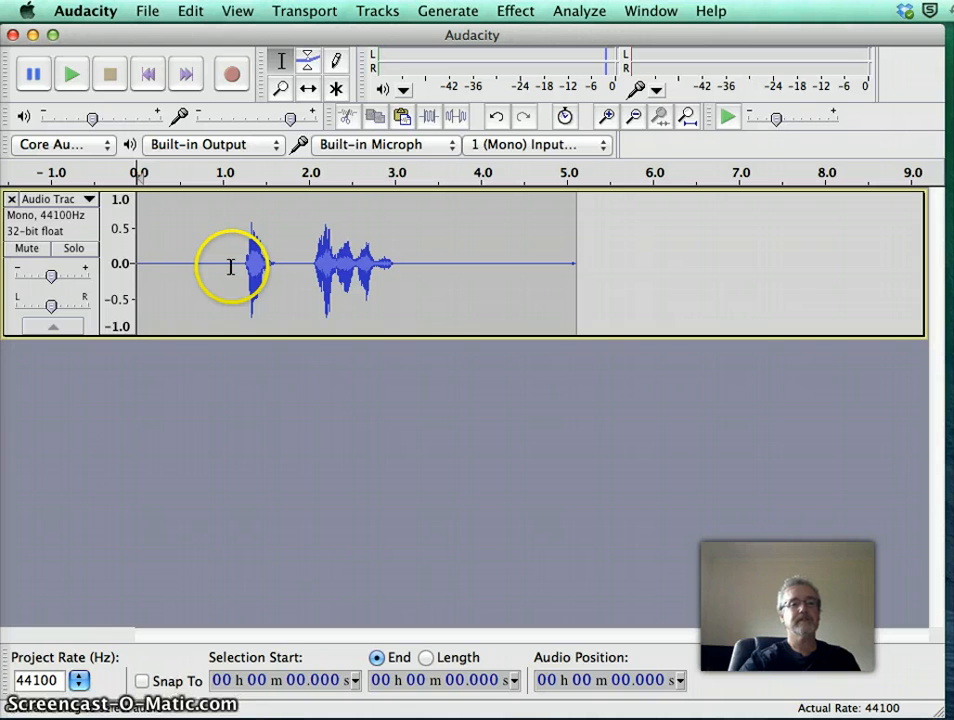
left_click_drag(230, 266, 115, 264)
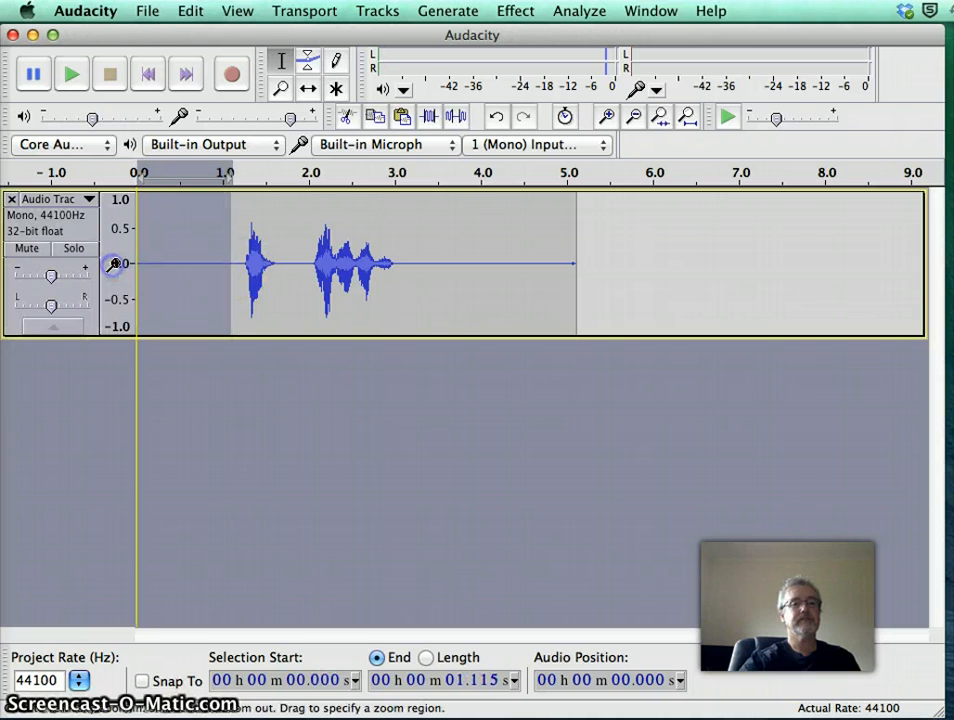
left_click(345, 117)
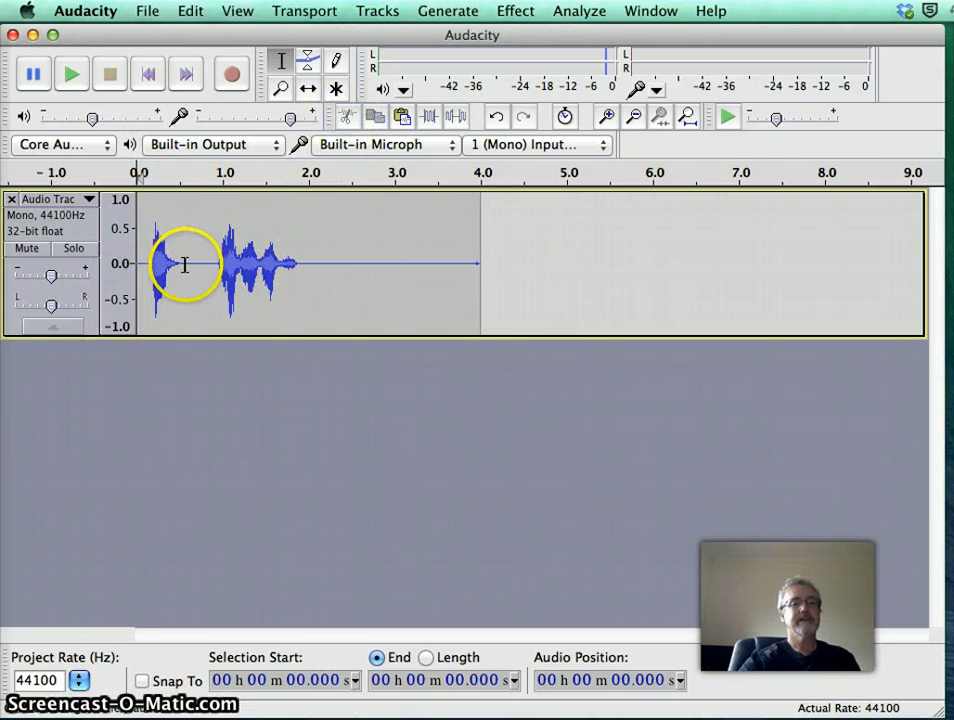
Move the first word, 0.070 to 0.592 s, behind the remaining speech at 1.358 s and play the clip from the start.
left_click_drag(184, 264, 141, 264)
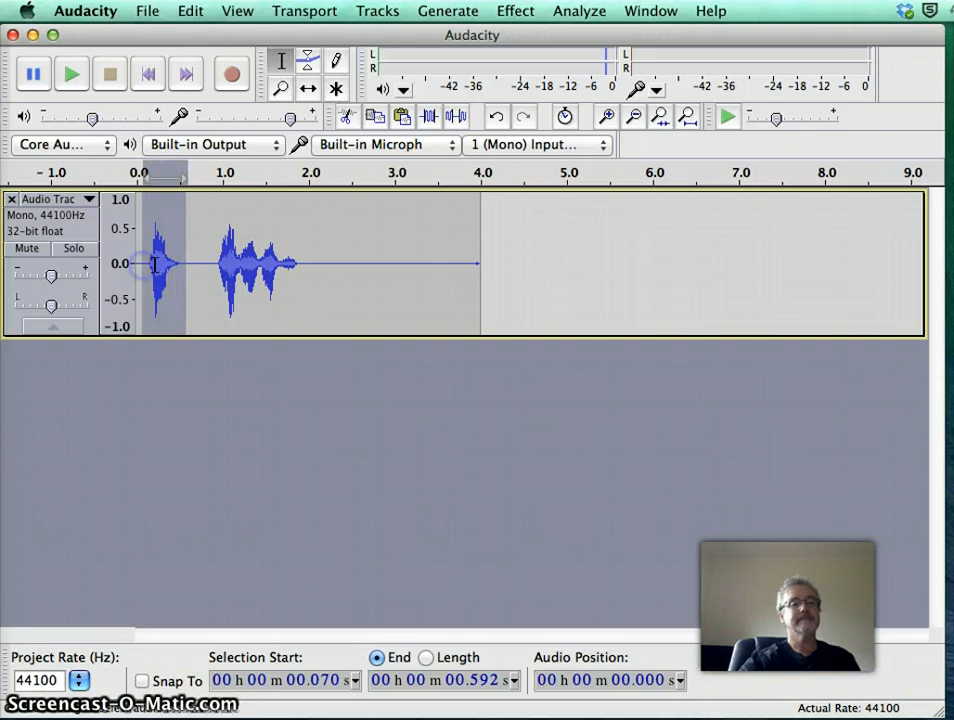
left_click(349, 117)
left_click(253, 263)
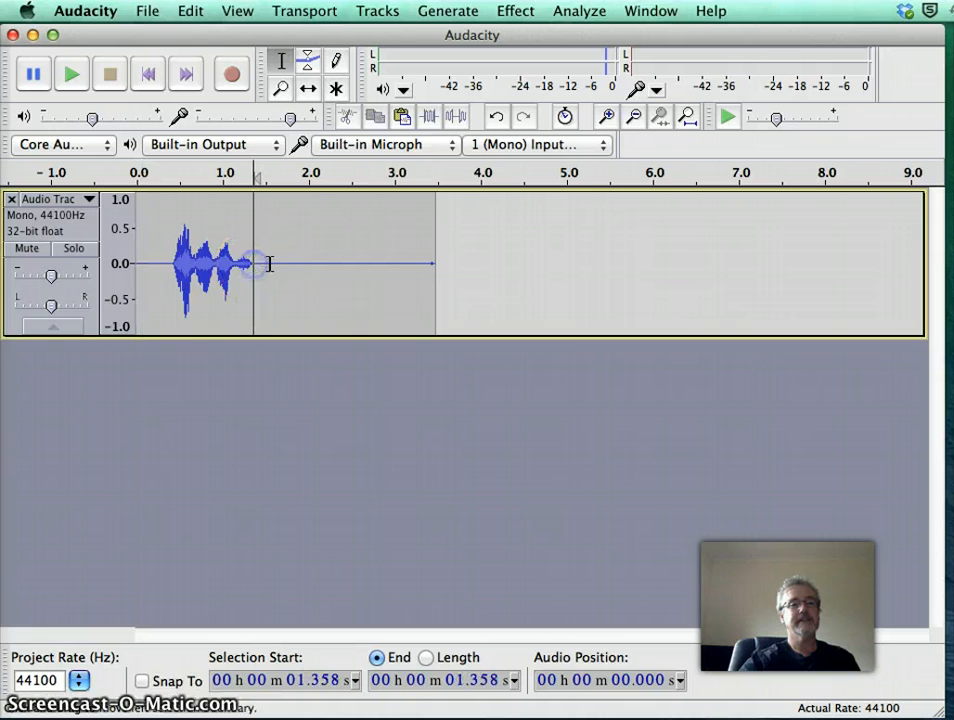
left_click(402, 117)
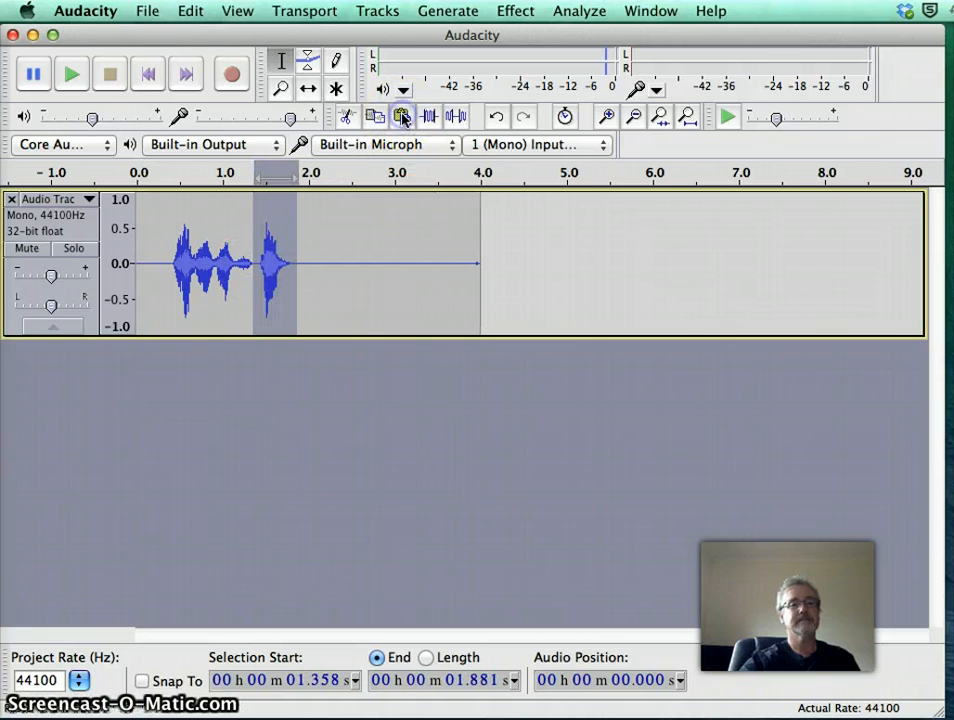
left_click(149, 75)
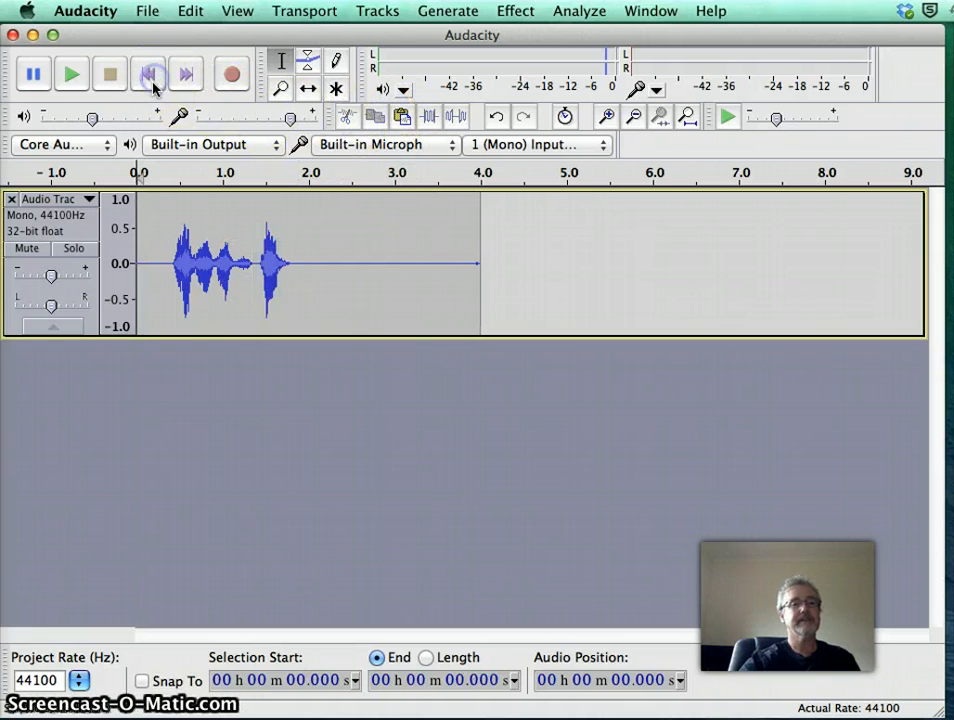
left_click(70, 73)
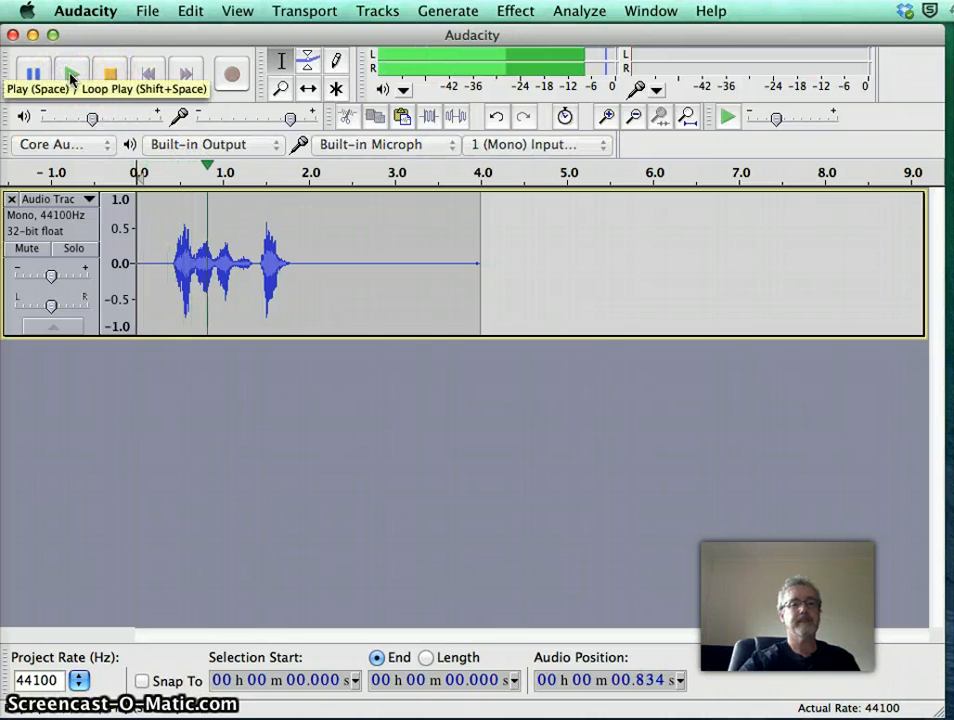
left_click(110, 75)
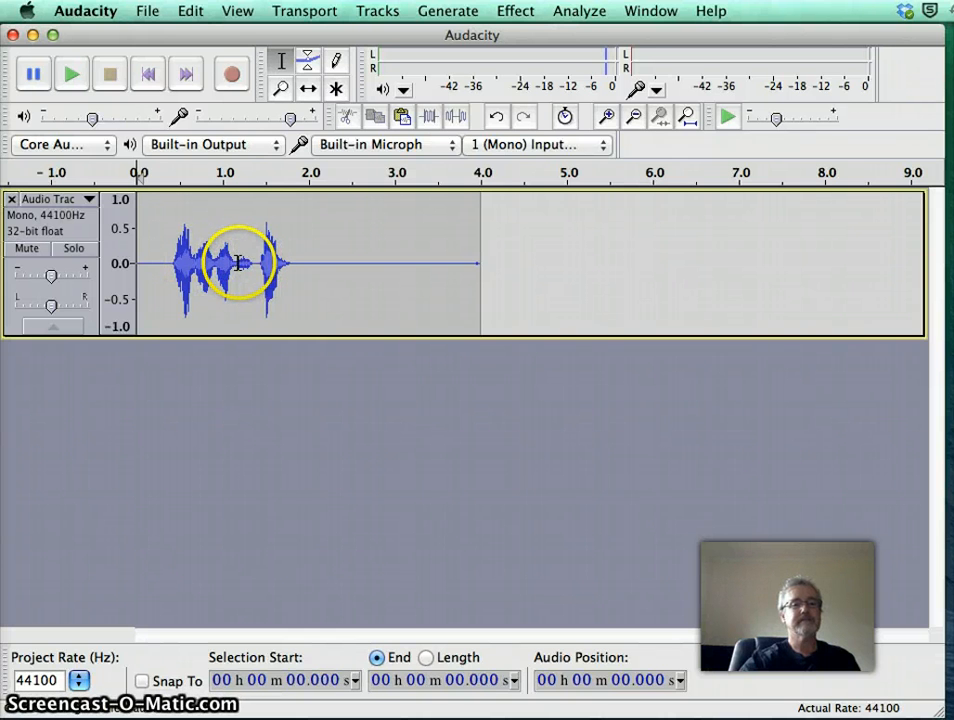
Cut the gap before the moved word, 1.196 to 1.428 s, and play the clip from the start.
left_click(241, 263)
left_click_drag(244, 263, 254, 263)
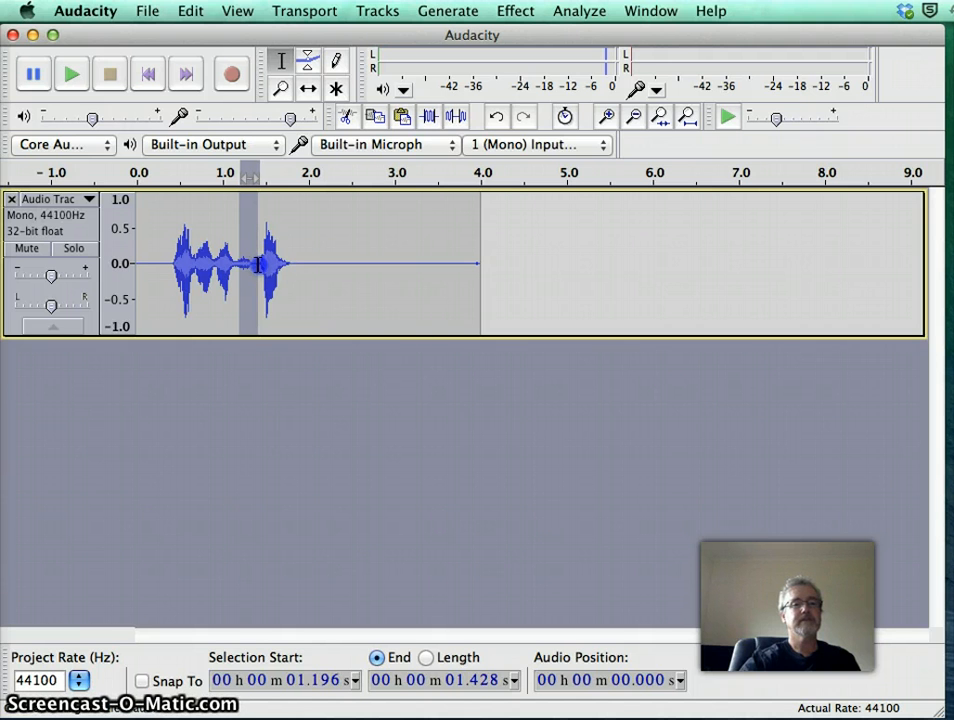
left_click(347, 117)
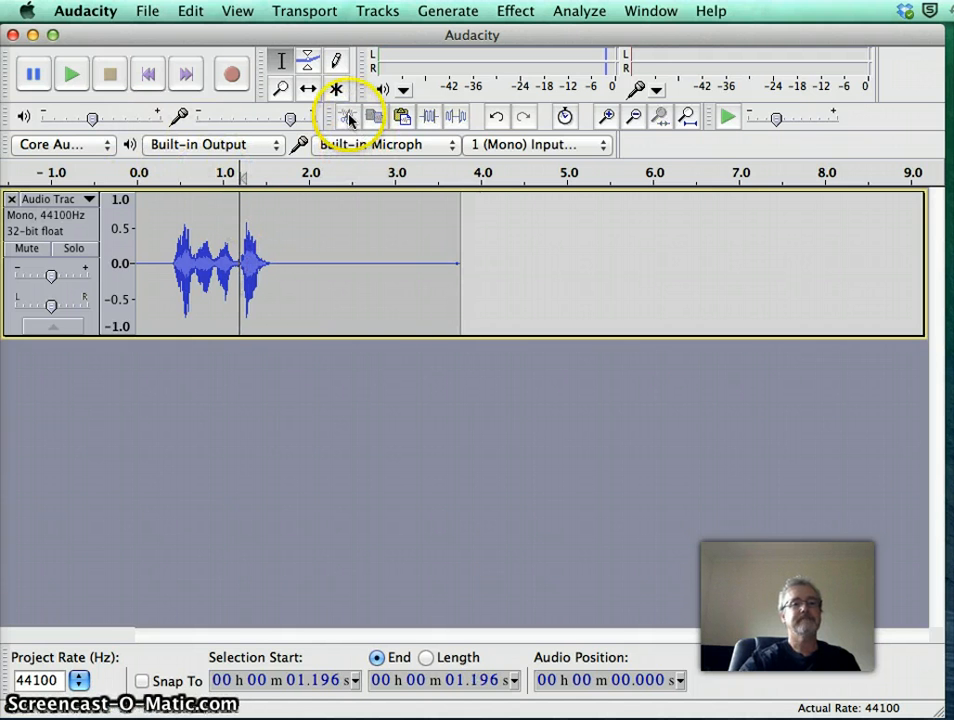
left_click(148, 77)
left_click(70, 75)
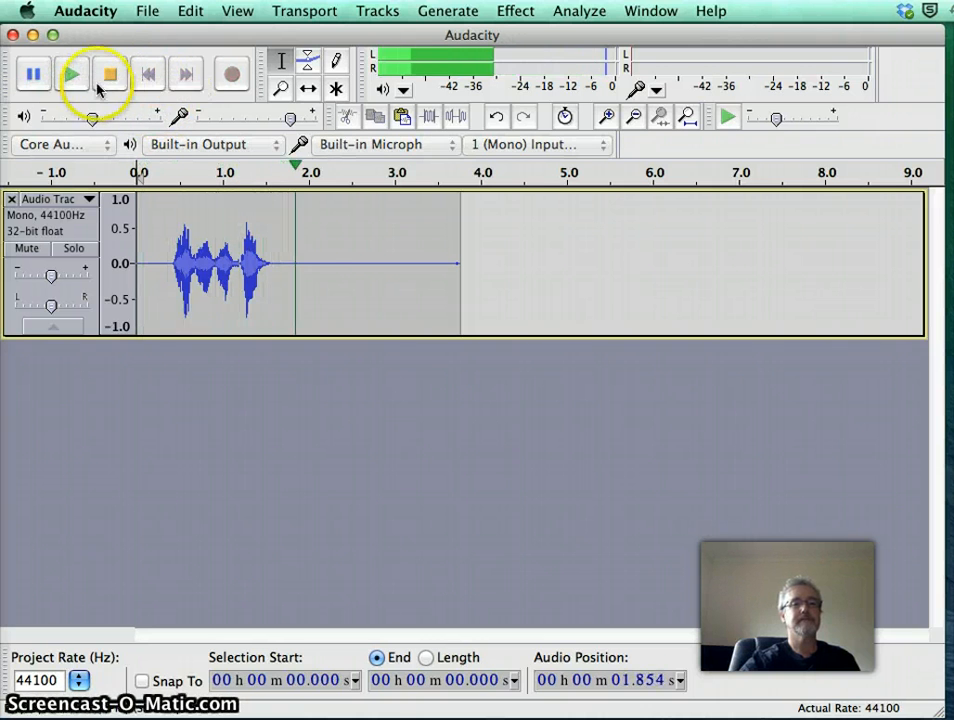
left_click(110, 75)
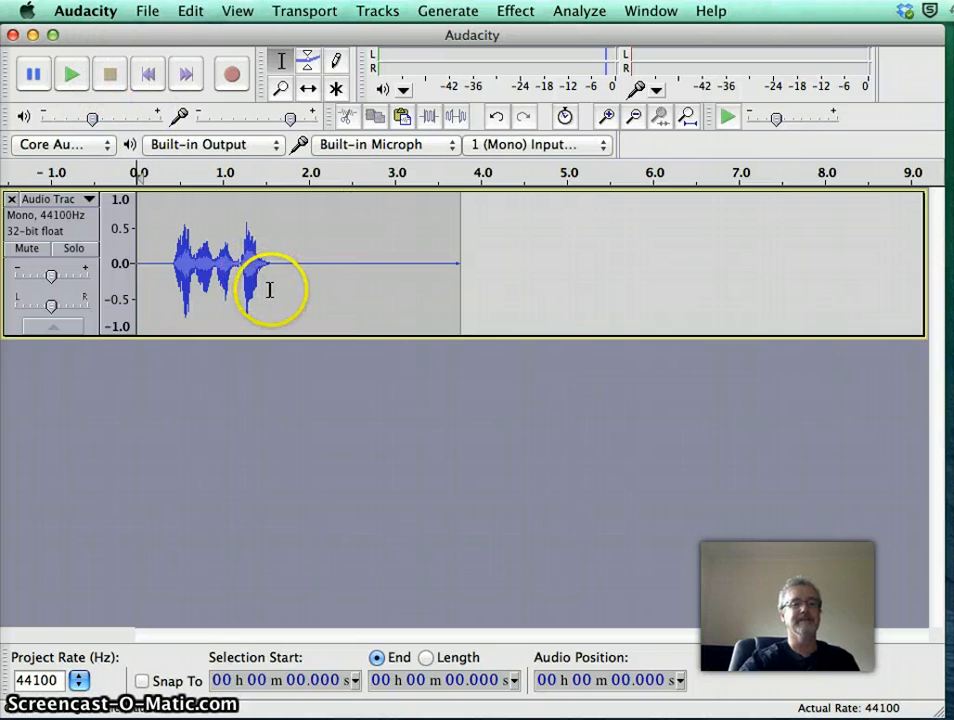
Cut the short stretch before the last word, 1.115 to 1.196 s, and play the clip from the start.
left_click(239, 263)
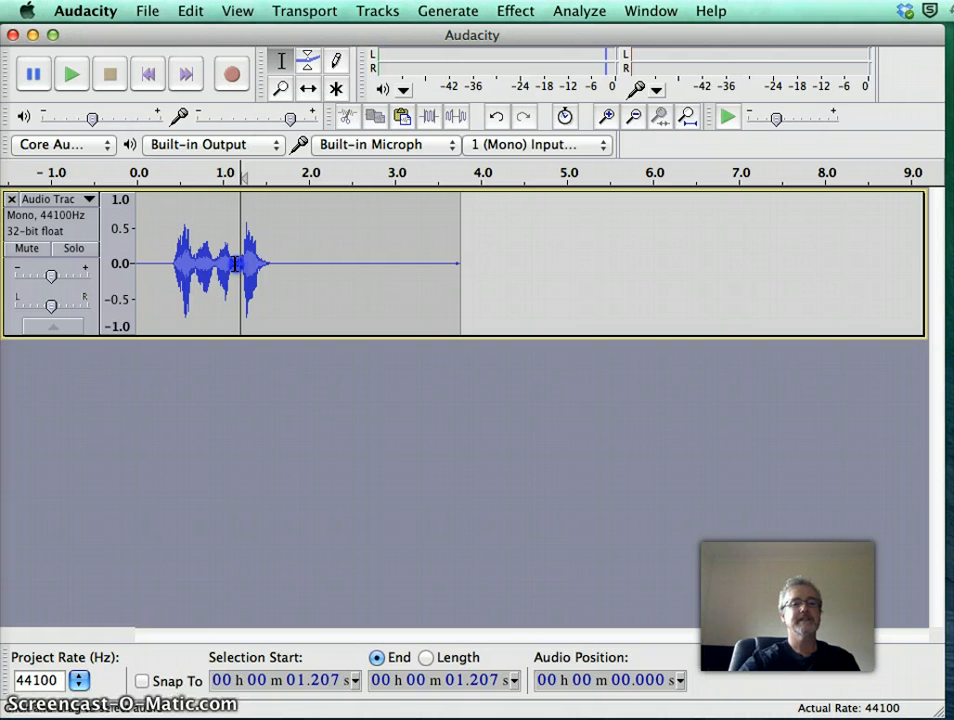
left_click(236, 263)
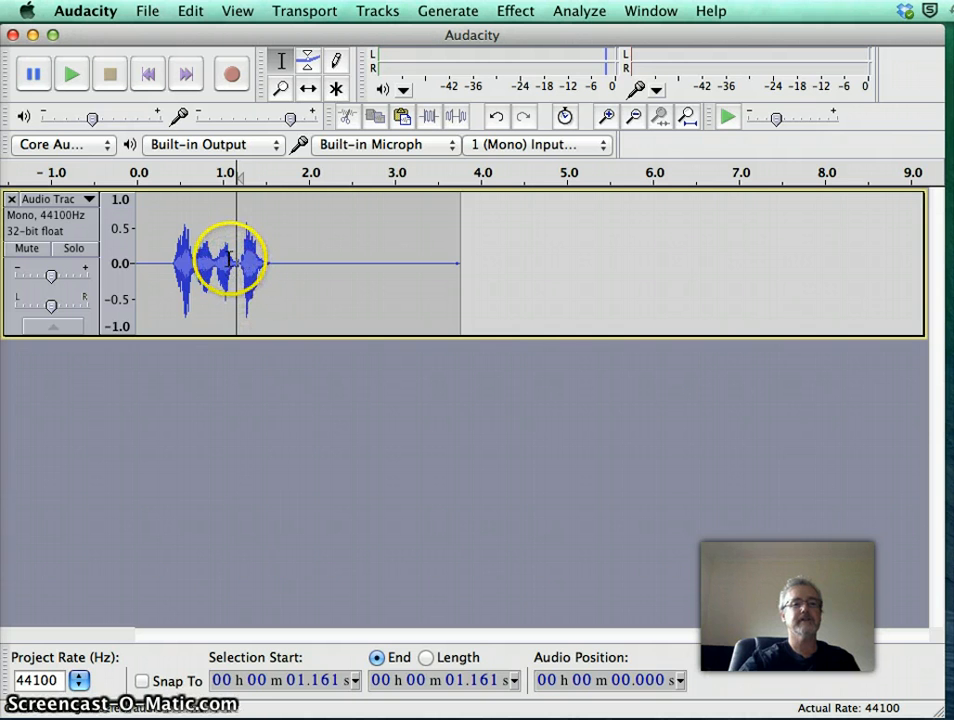
left_click_drag(232, 259, 238, 259)
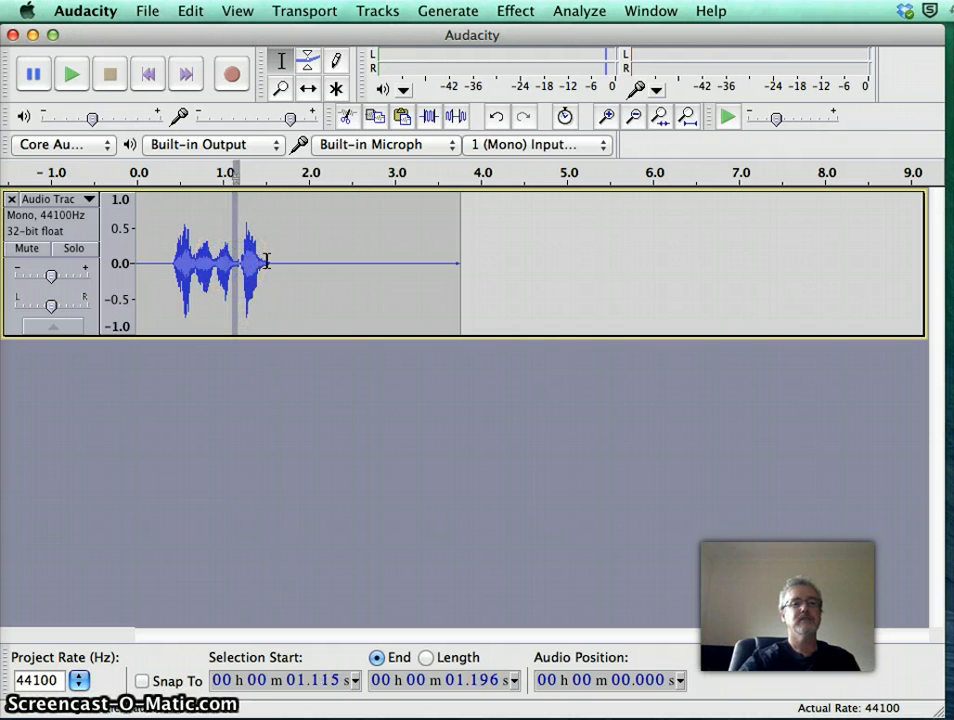
left_click(282, 89)
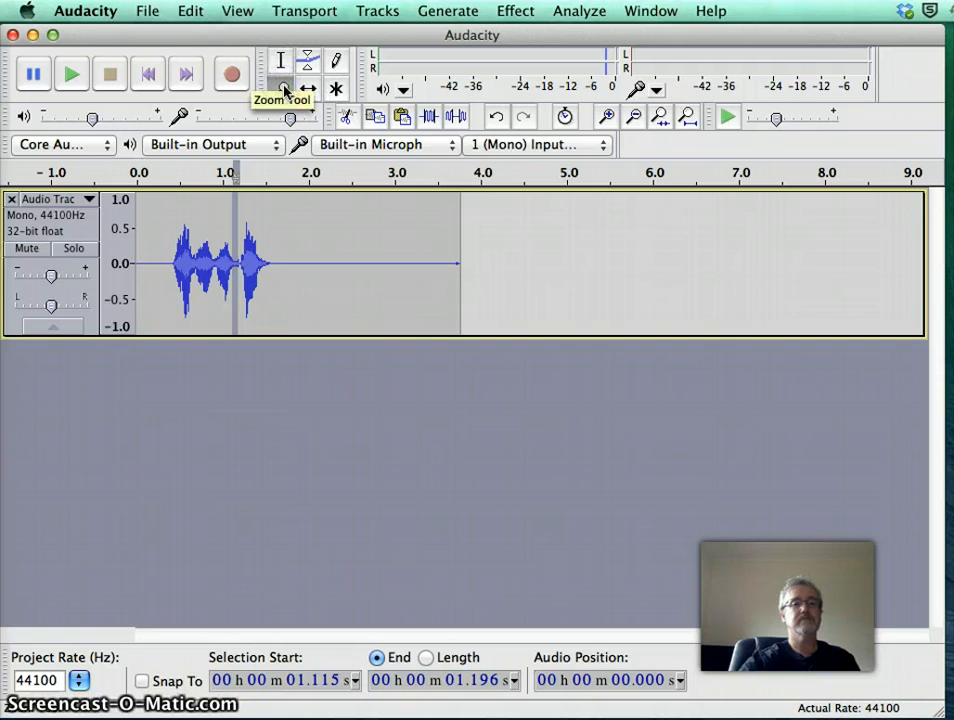
left_click(235, 259)
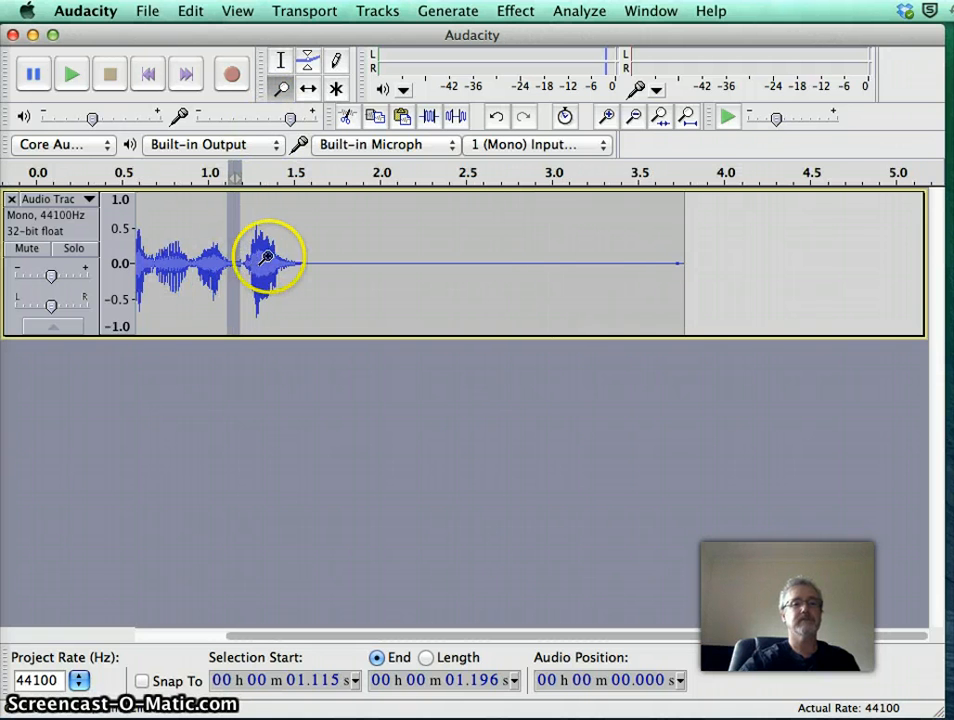
left_click(231, 268)
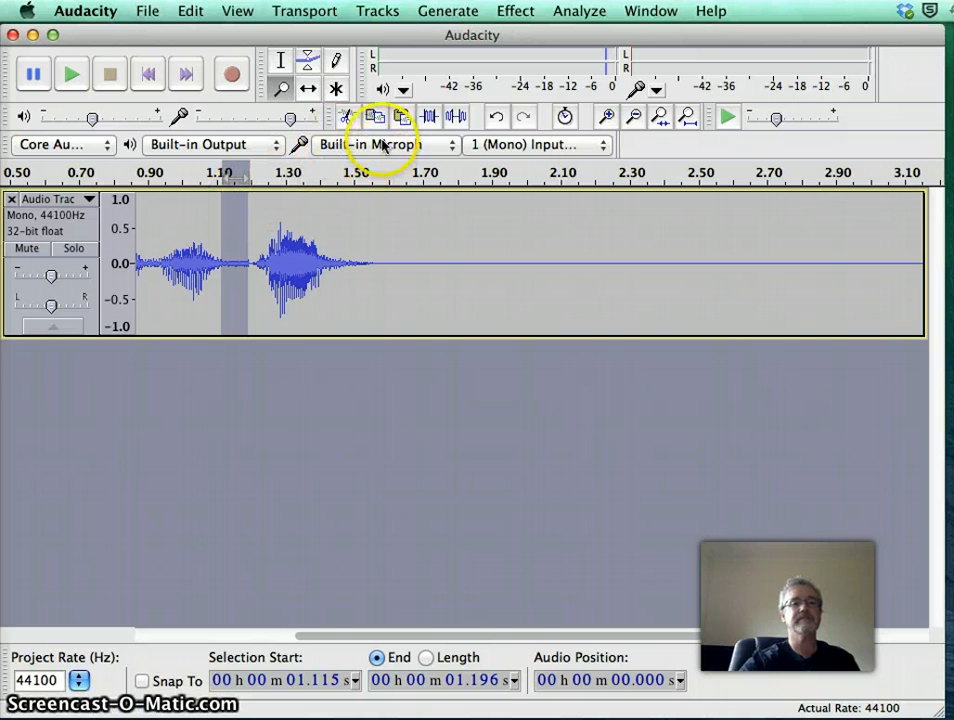
left_click(348, 116)
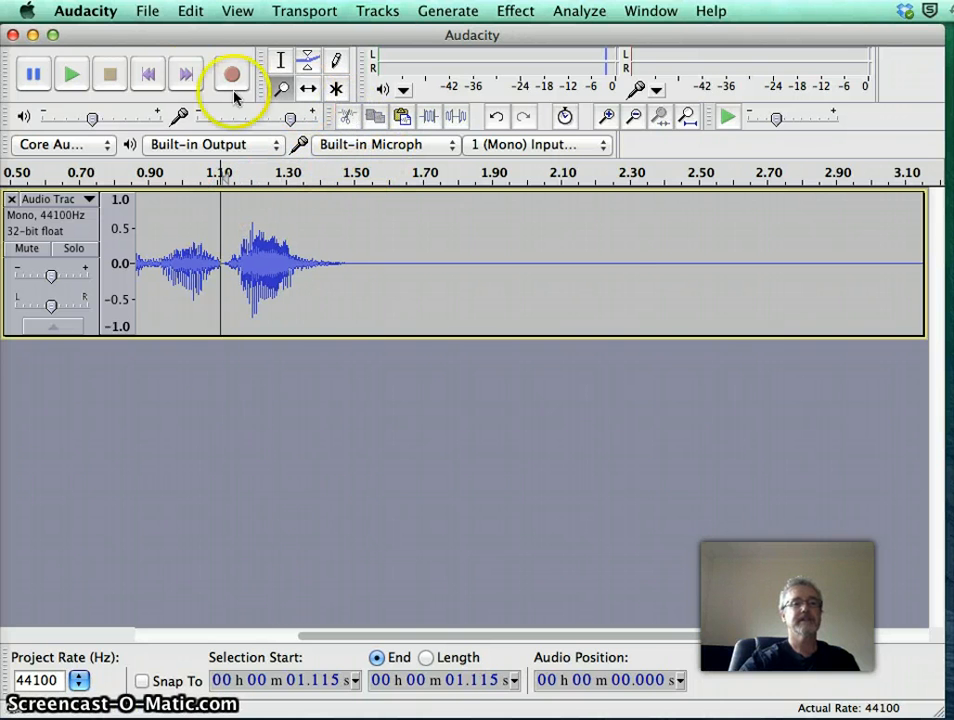
left_click(148, 80)
left_click(70, 76)
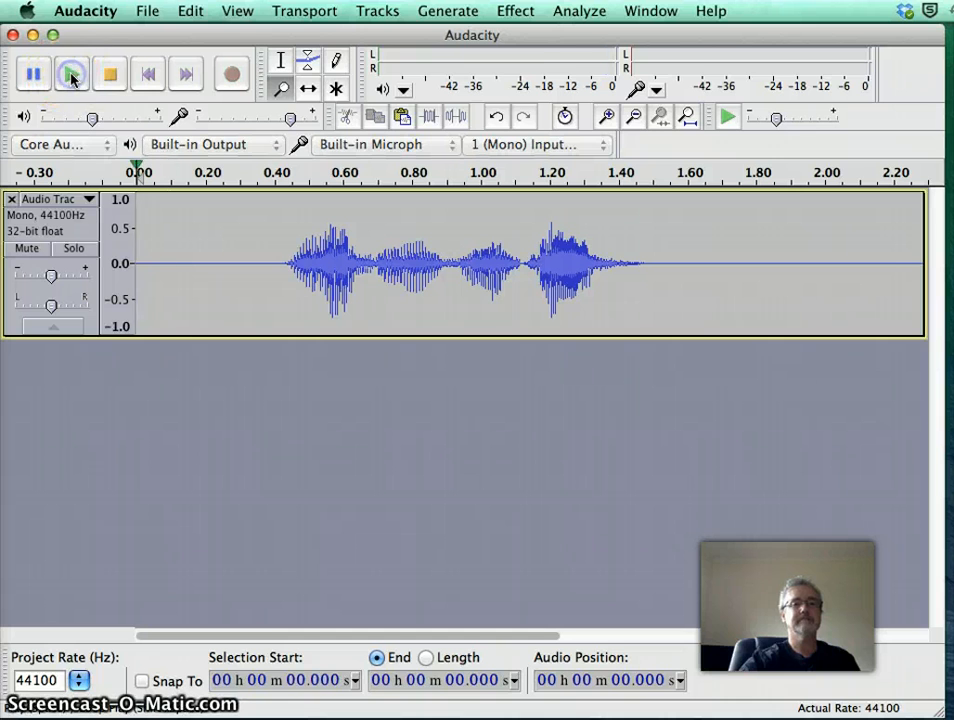
left_click(112, 76)
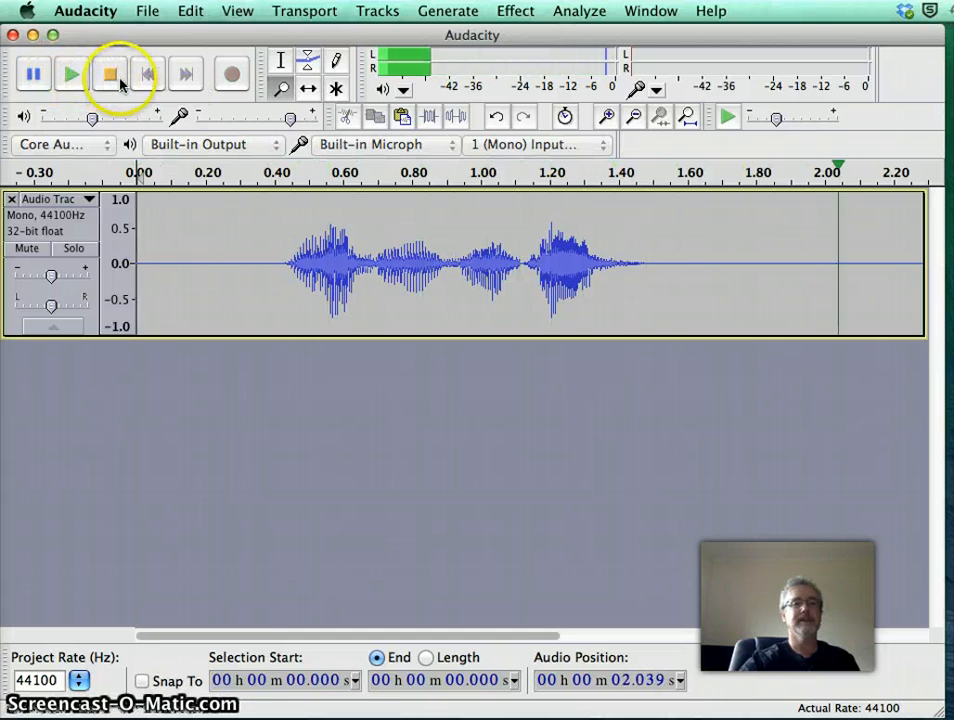